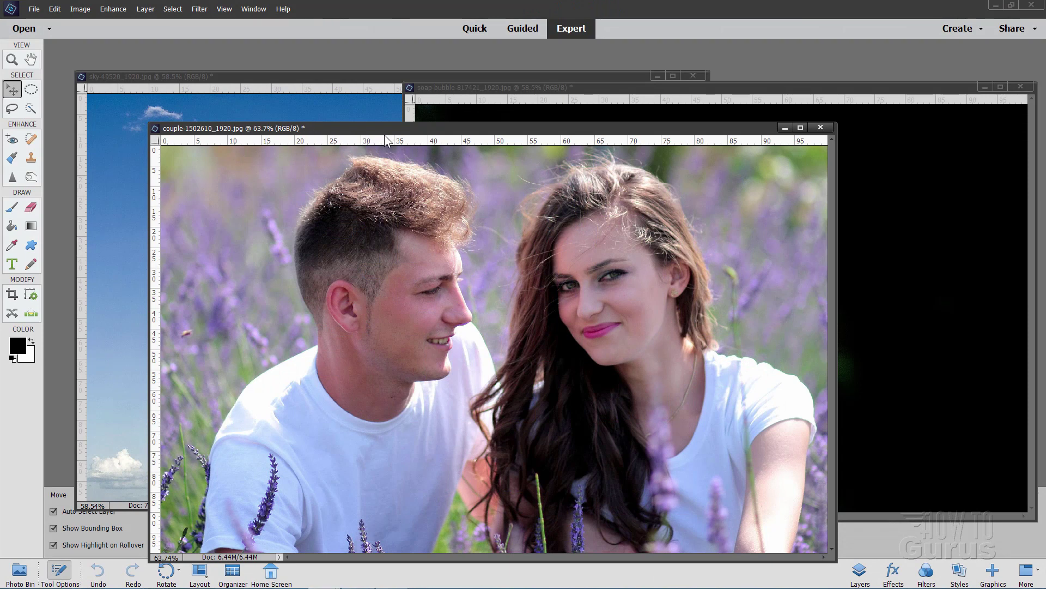
Step: Rearrange the couple, sky and soap bubble photo windows so the bubble photo is in front
{"action": "mouse_move", "coordinate": [381, 133]}
{"action": "left_mouse_down"}
{"action": "mouse_move", "coordinate": [410, 132]}
{"action": "mouse_move", "coordinate": [396, 137]}
{"action": "left_mouse_up"}
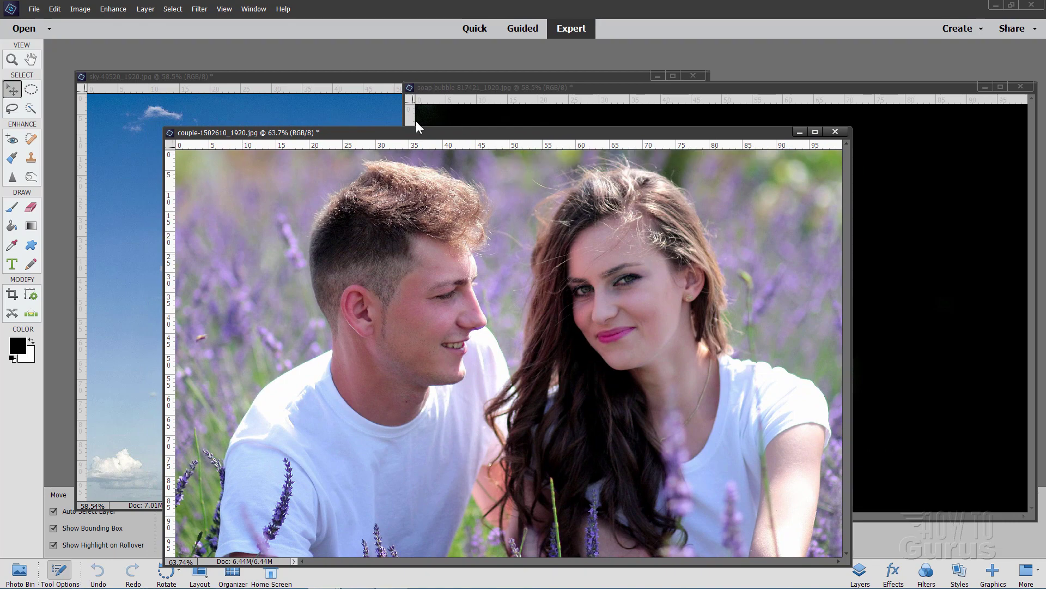
{"action": "left_click", "coordinate": [333, 80]}
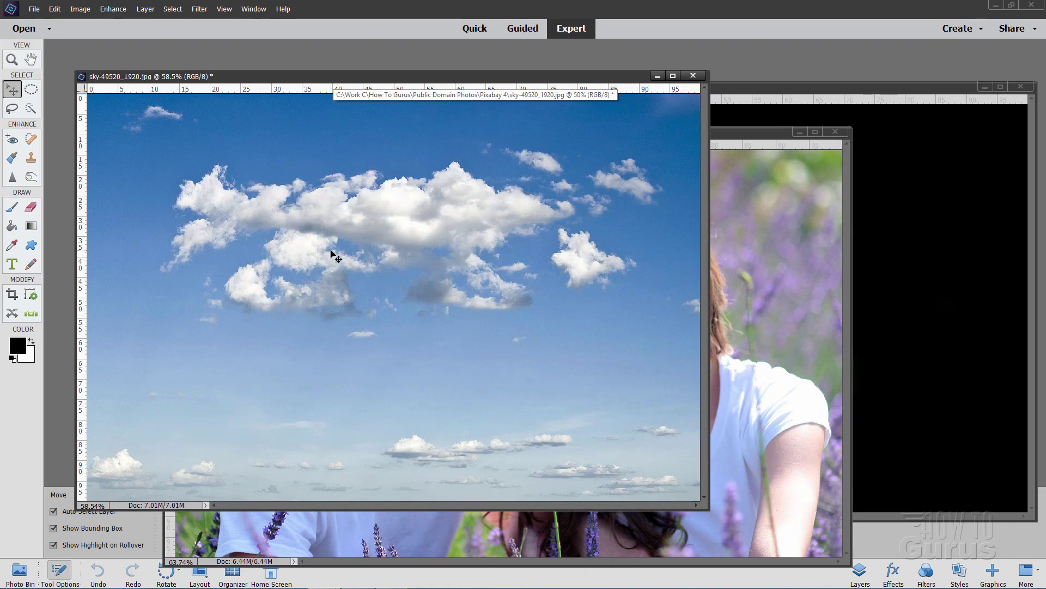
{"action": "left_click", "coordinate": [845, 110]}
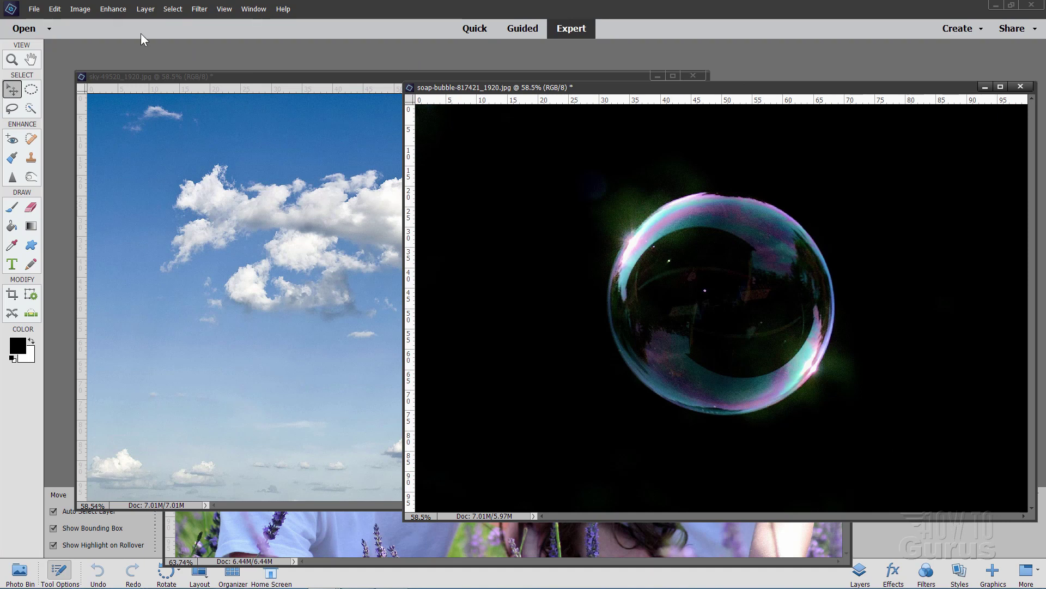
Step: Create a blank file with the Default Photoshop Elements Size preset (6 × 4 in, 300 ppi)
{"action": "left_click", "coordinate": [33, 9]}
{"action": "mouse_move", "coordinate": [41, 22]}
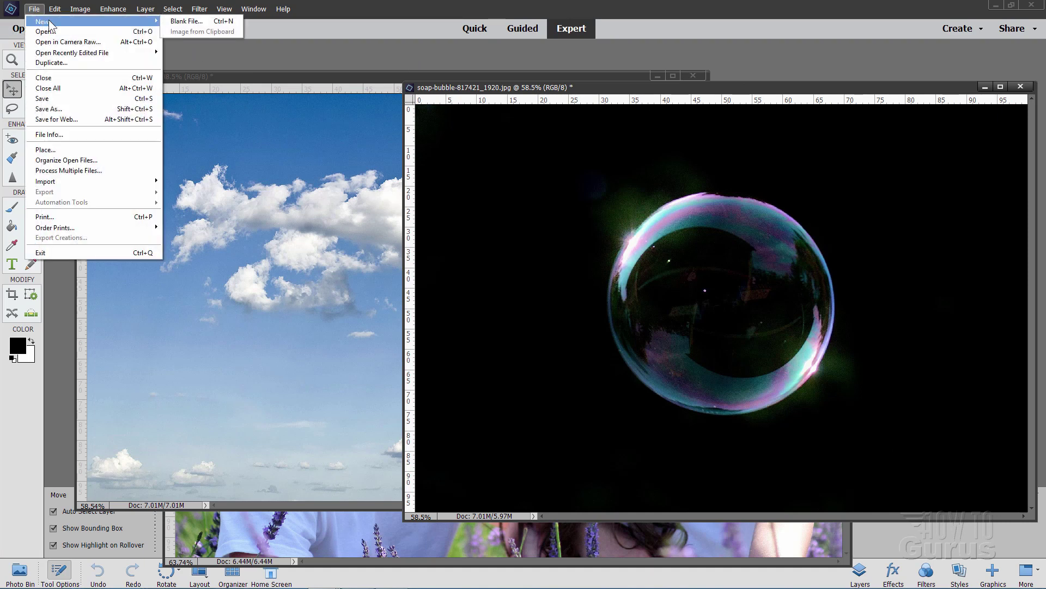
{"action": "left_click", "coordinate": [183, 23]}
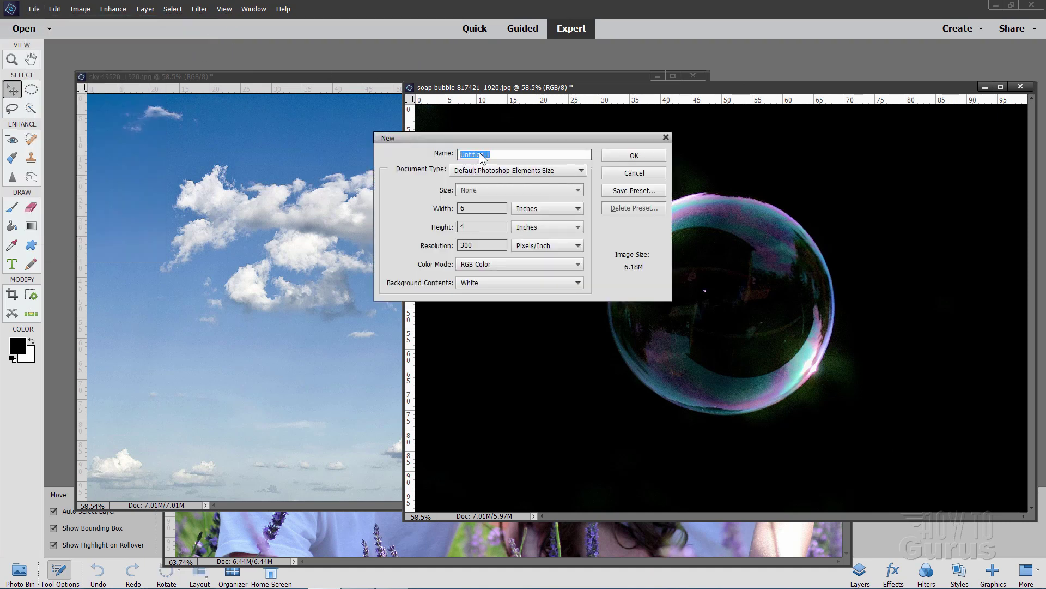
{"action": "left_click", "coordinate": [478, 172]}
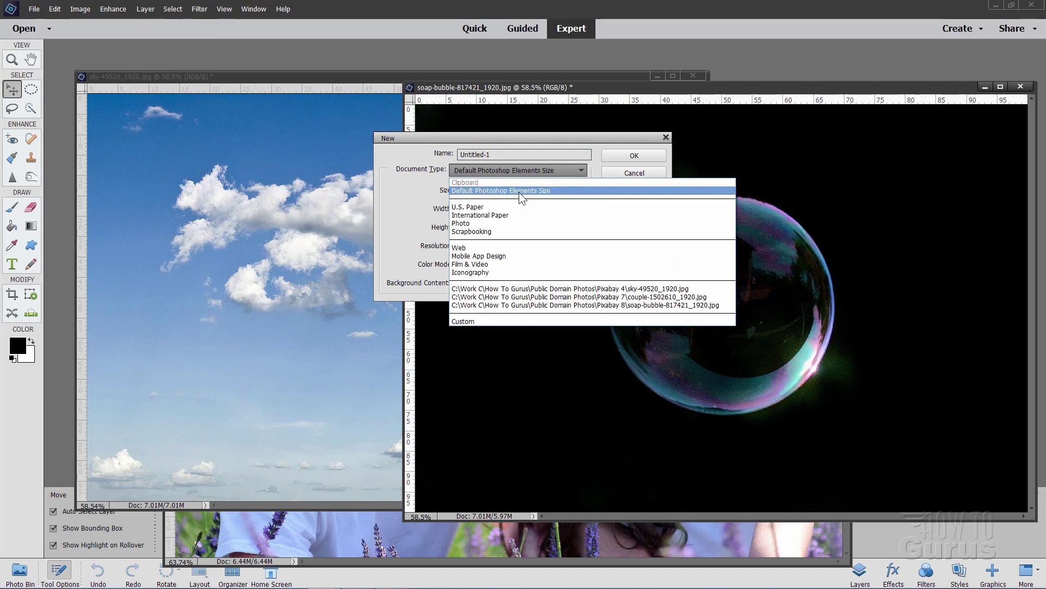
{"action": "left_click", "coordinate": [626, 181]}
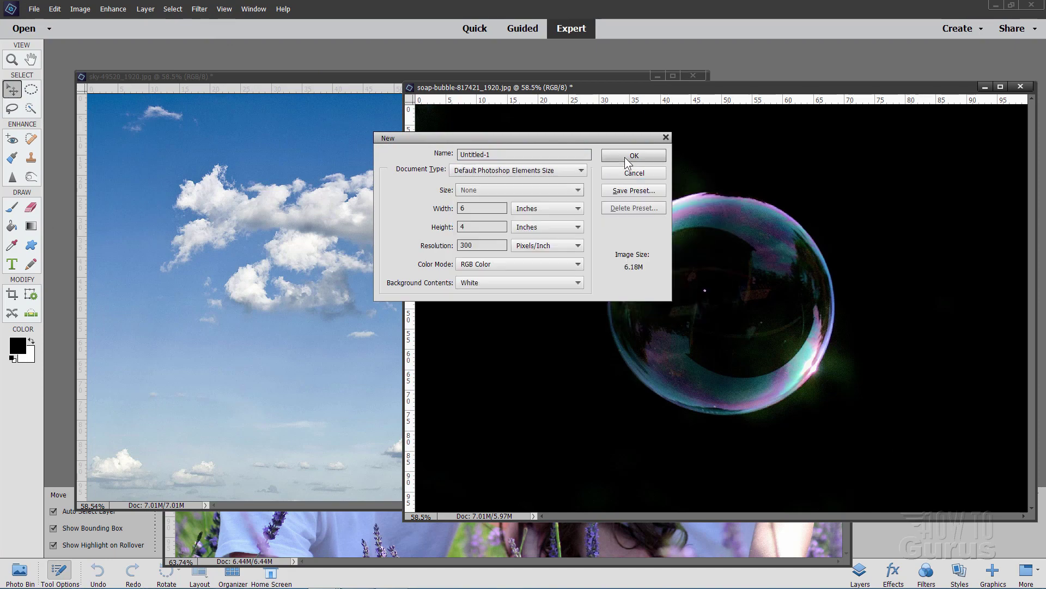
{"action": "left_click", "coordinate": [626, 159]}
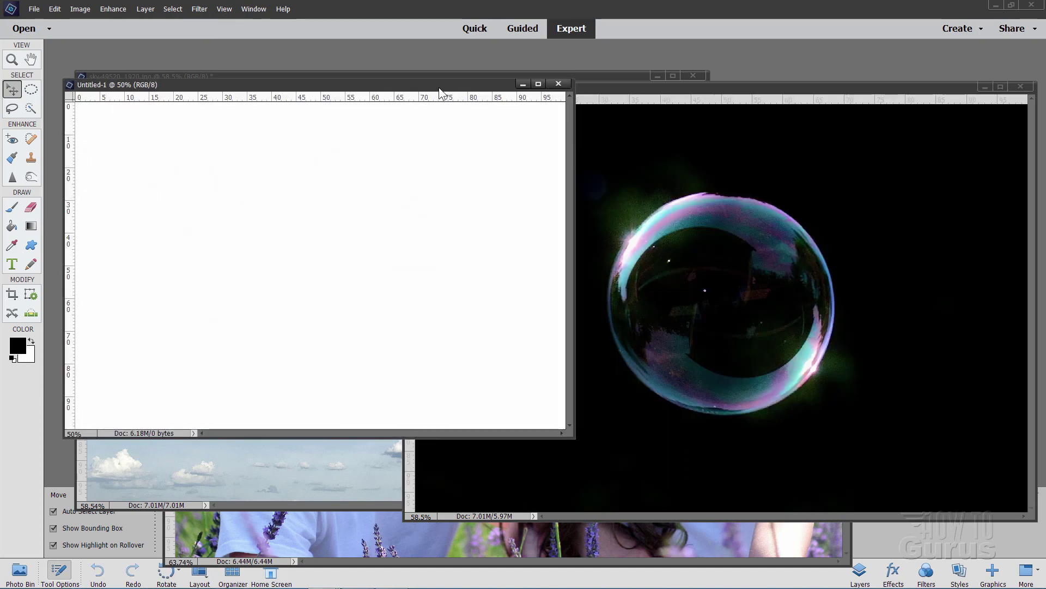
{"action": "left_click_drag", "start_coordinate": [439, 87], "coordinate": [482, 55]}
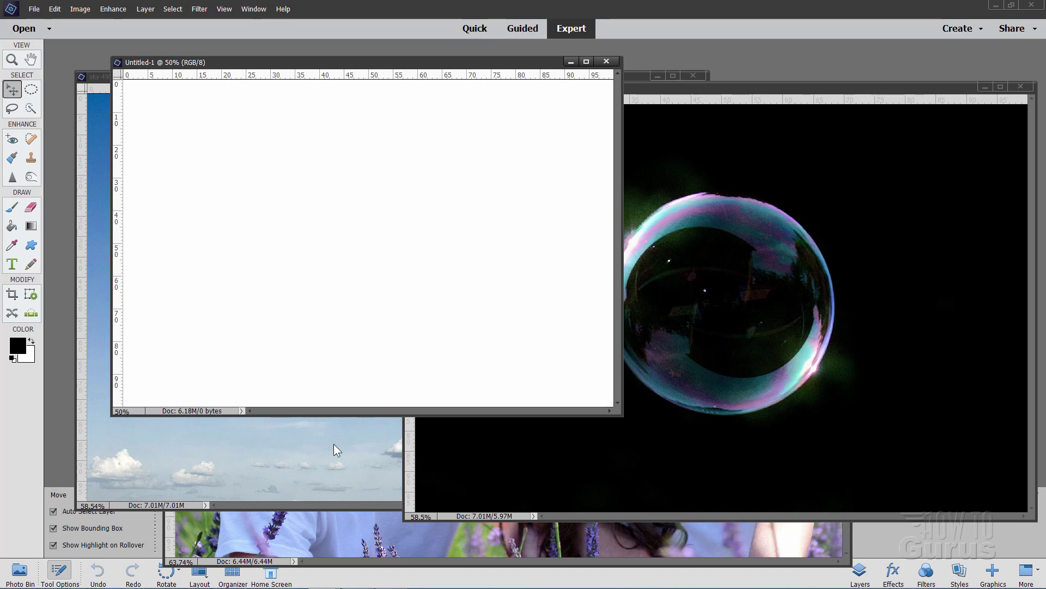
Step: Show the Layers panel and drag the soap bubble layer into Untitled-1
{"action": "left_click", "coordinate": [726, 191]}
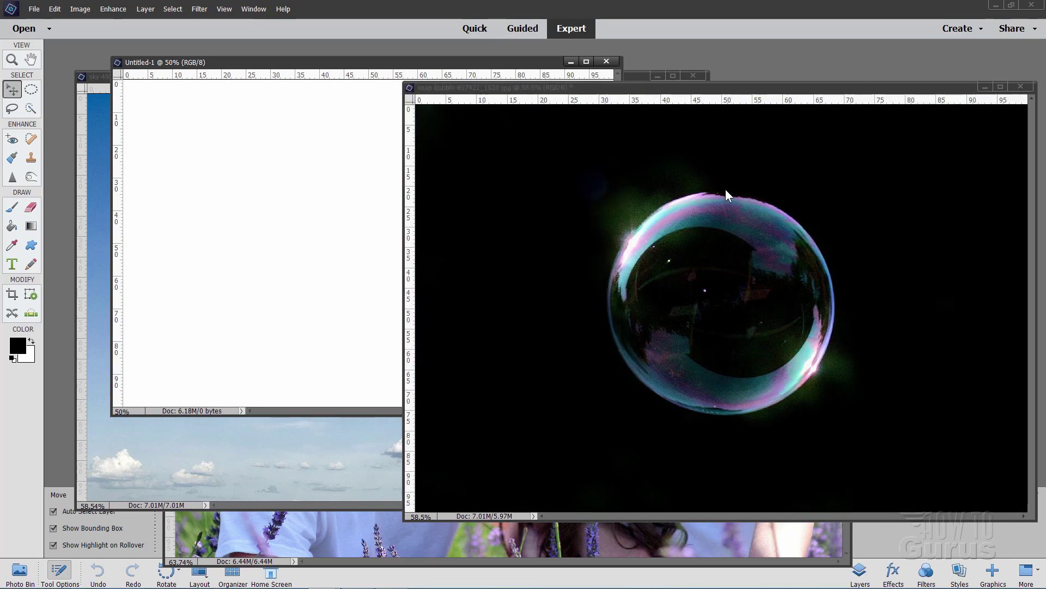
{"action": "left_click_drag", "start_coordinate": [593, 88], "coordinate": [496, 125]}
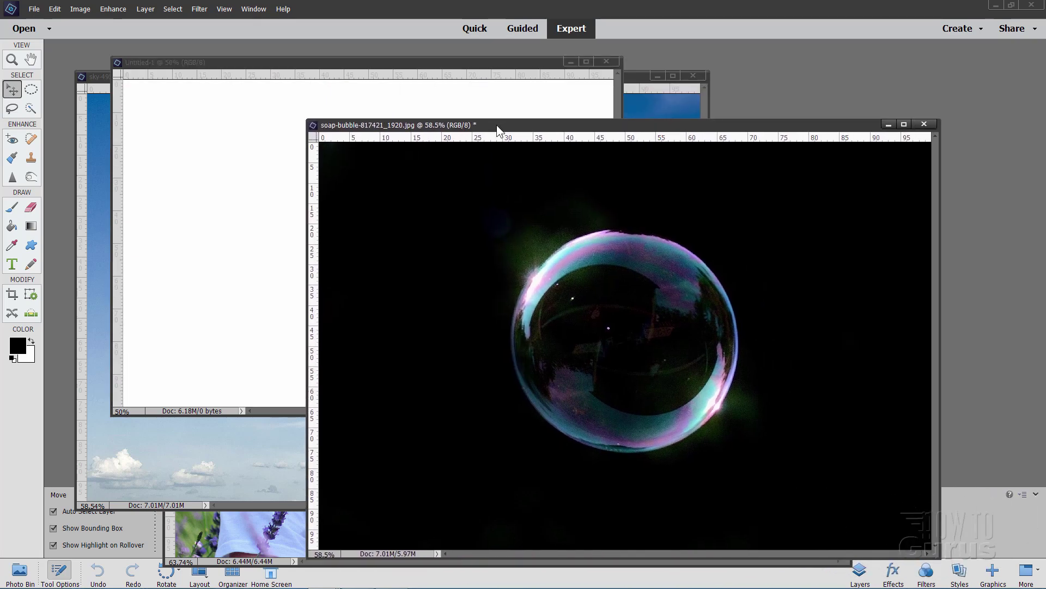
{"action": "left_click", "coordinate": [254, 8]}
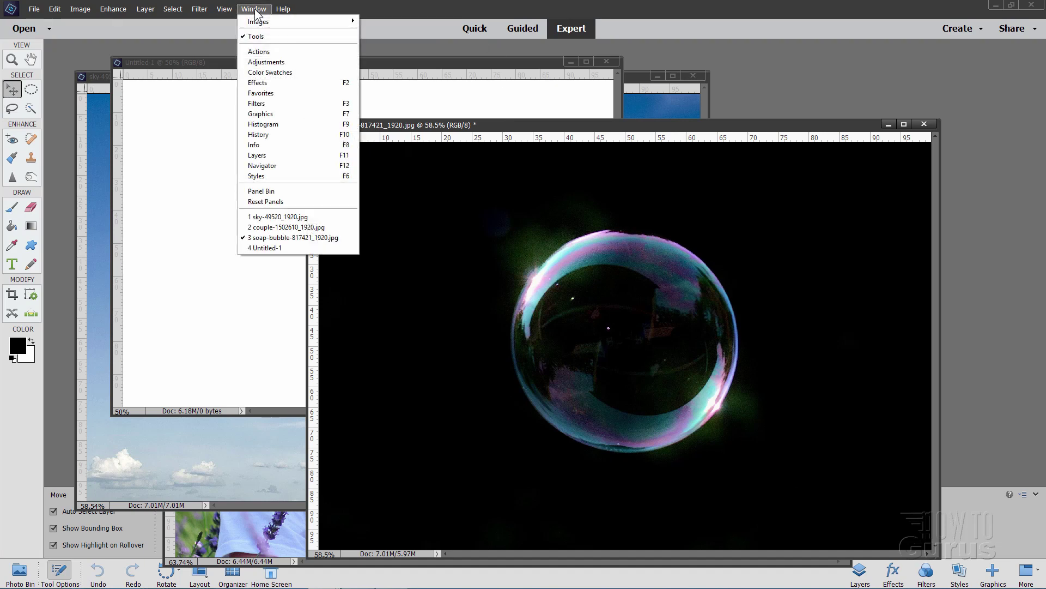
{"action": "left_click", "coordinate": [256, 154]}
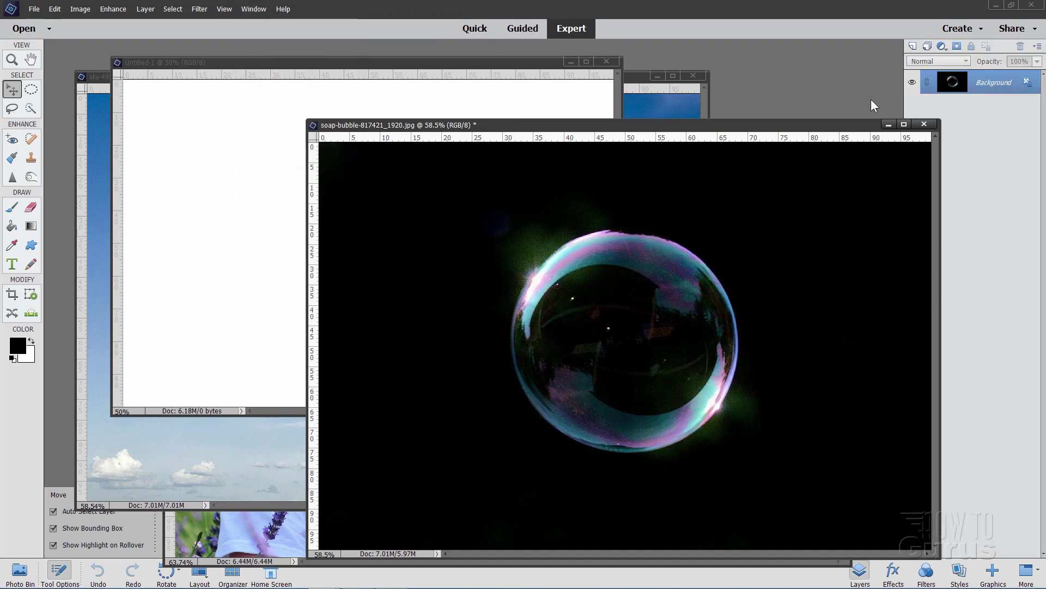
{"action": "left_click_drag", "start_coordinate": [839, 124], "coordinate": [852, 130]}
{"action": "left_click_drag", "start_coordinate": [940, 89], "coordinate": [250, 138]}
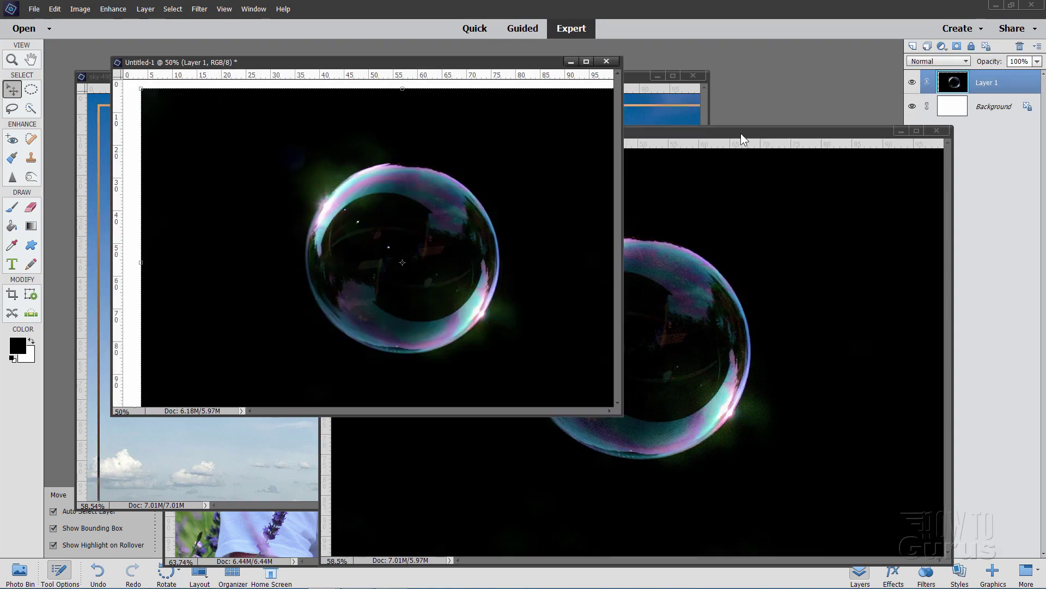
{"action": "mouse_move", "coordinate": [740, 133]}
{"action": "left_mouse_down"}
{"action": "mouse_move", "coordinate": [814, 165]}
{"action": "mouse_move", "coordinate": [734, 125]}
{"action": "left_mouse_up"}
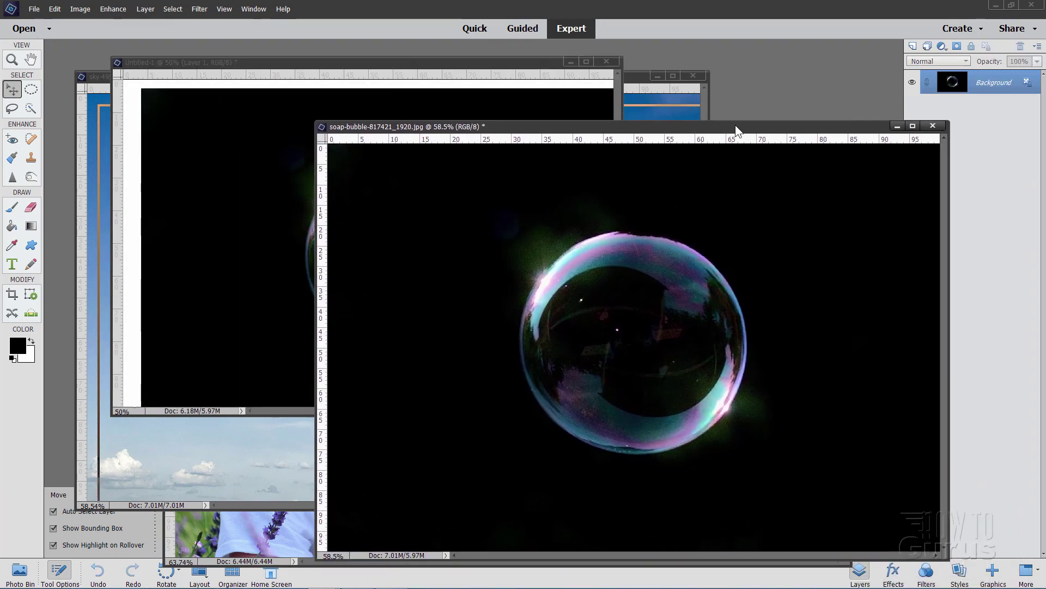
Step: Check the General preferences, leaving floating document windows enabled
{"action": "left_click", "coordinate": [57, 8]}
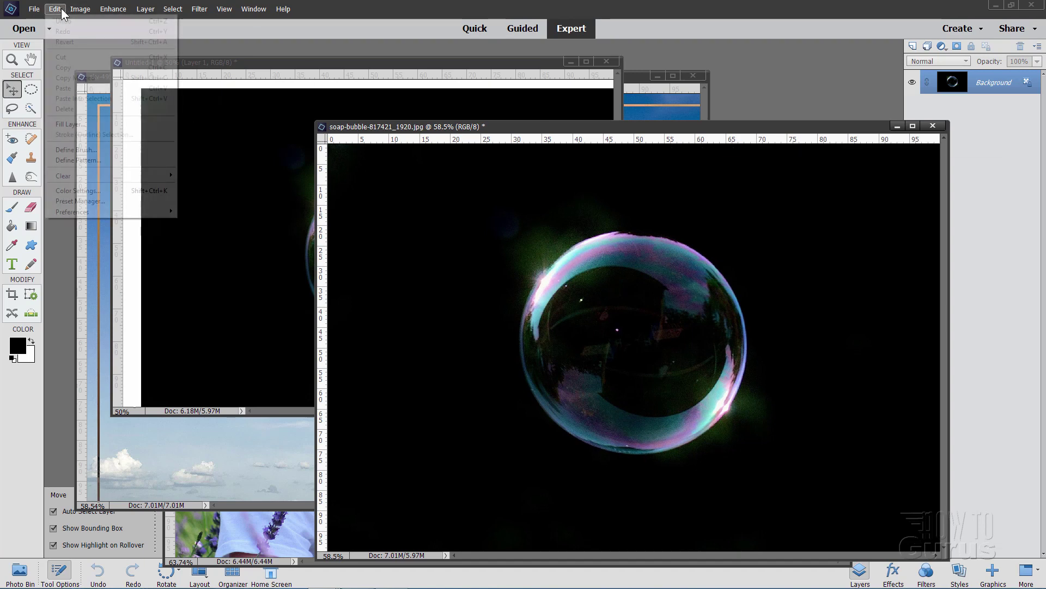
{"action": "mouse_move", "coordinate": [62, 213]}
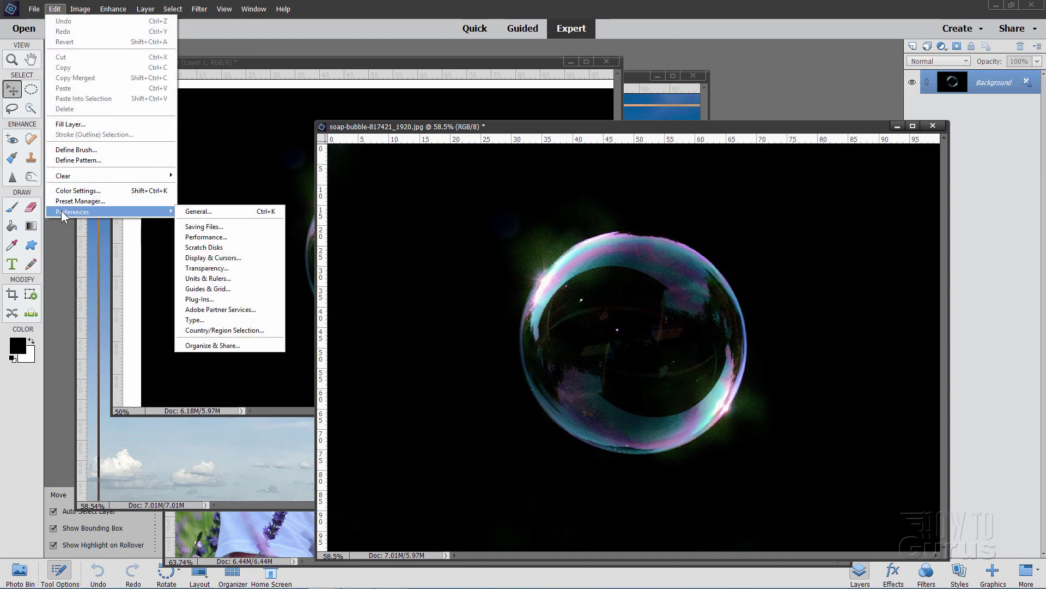
{"action": "left_click", "coordinate": [188, 211]}
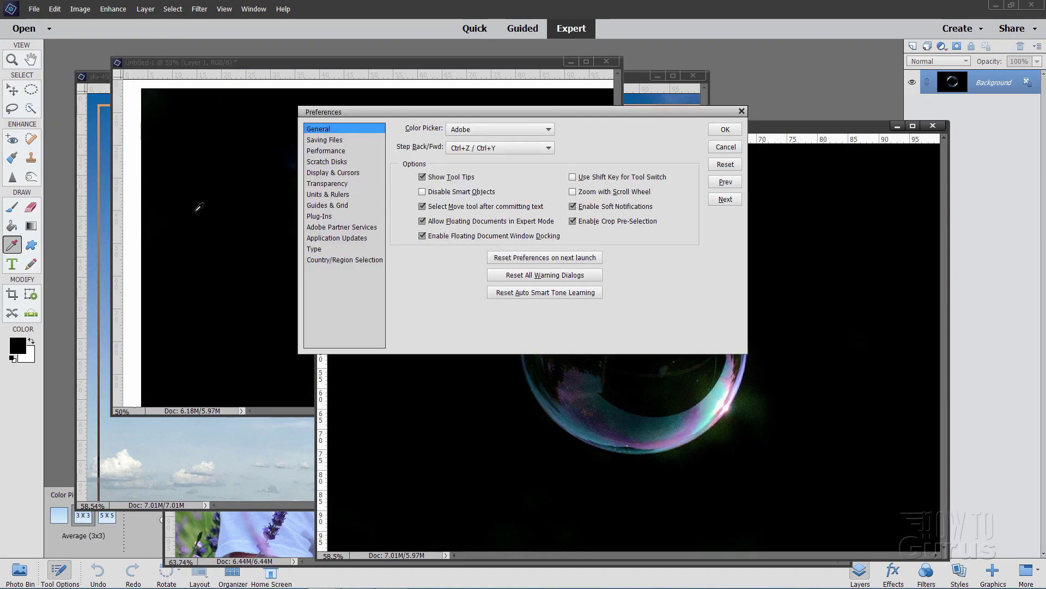
{"action": "left_click", "coordinate": [437, 223]}
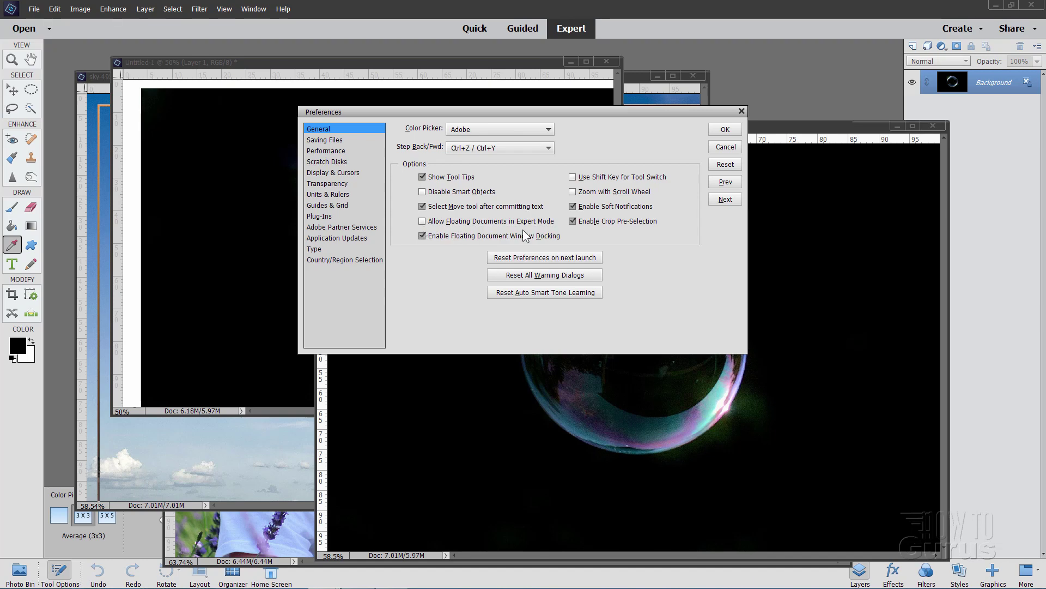
{"action": "left_click", "coordinate": [445, 220]}
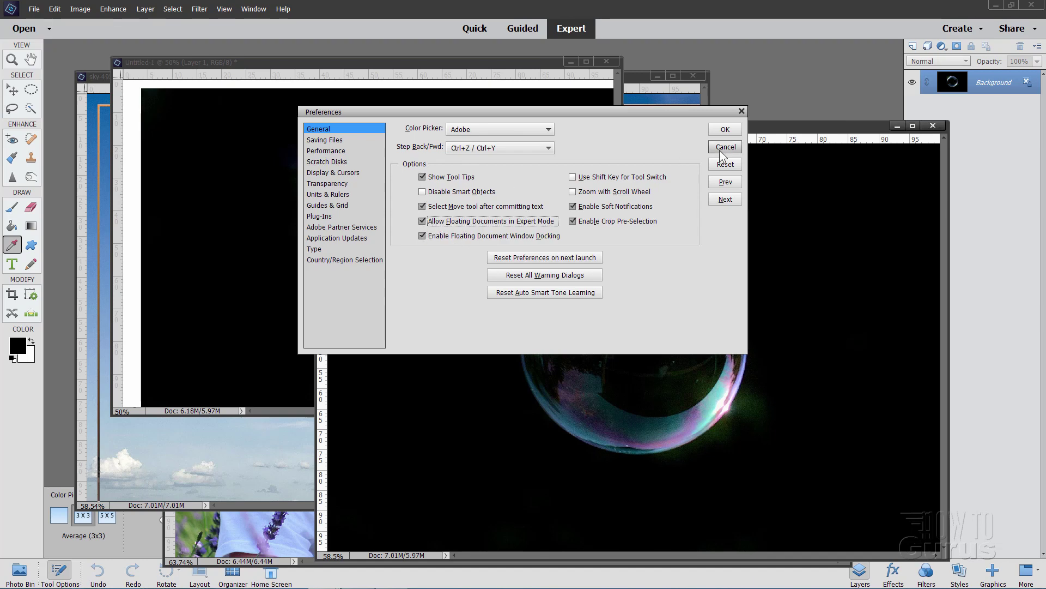
{"action": "left_click", "coordinate": [724, 130]}
Step: Close the original soap bubble photo
{"action": "left_click_drag", "start_coordinate": [674, 130], "coordinate": [660, 158]}
{"action": "left_click", "coordinate": [919, 153]}
{"action": "left_click", "coordinate": [665, 192]}
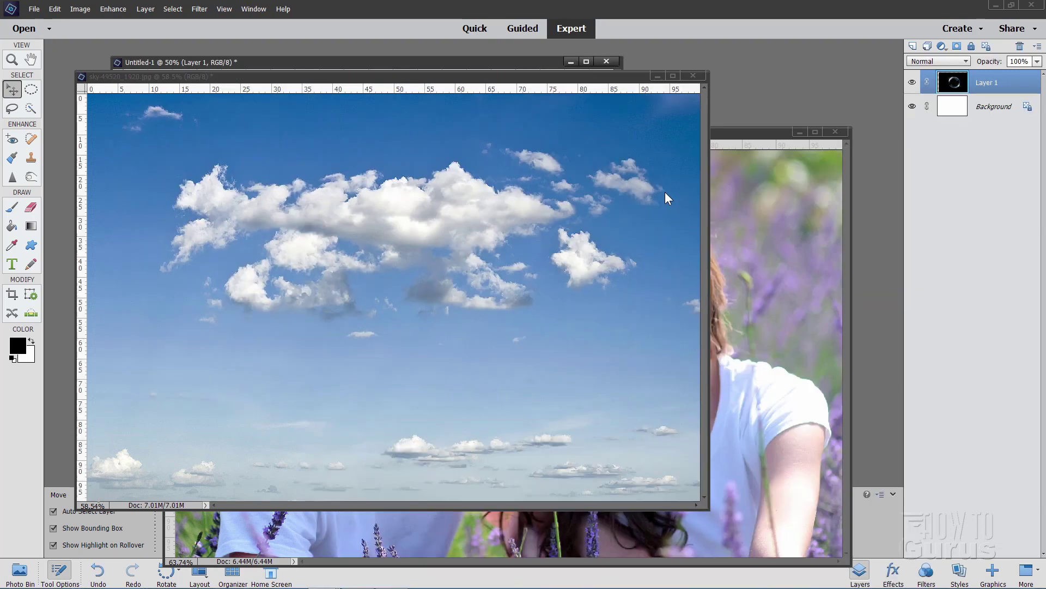
Step: Copy the sky layer into Untitled-1 and close the original sky photo
{"action": "left_click_drag", "start_coordinate": [526, 76], "coordinate": [859, 157]}
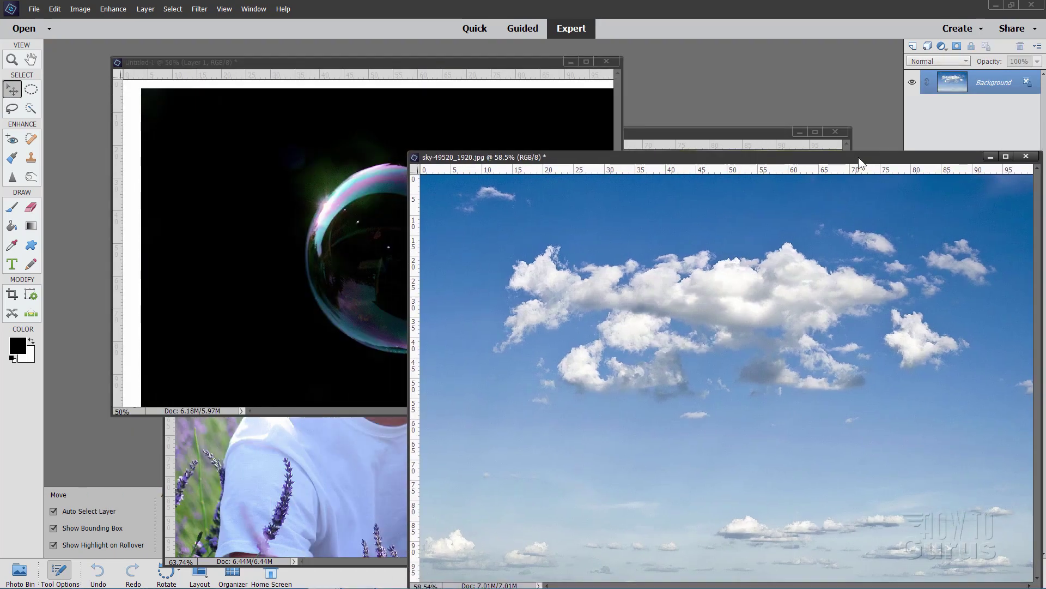
{"action": "left_click_drag", "start_coordinate": [971, 92], "coordinate": [349, 133]}
{"action": "left_click", "coordinate": [666, 175]}
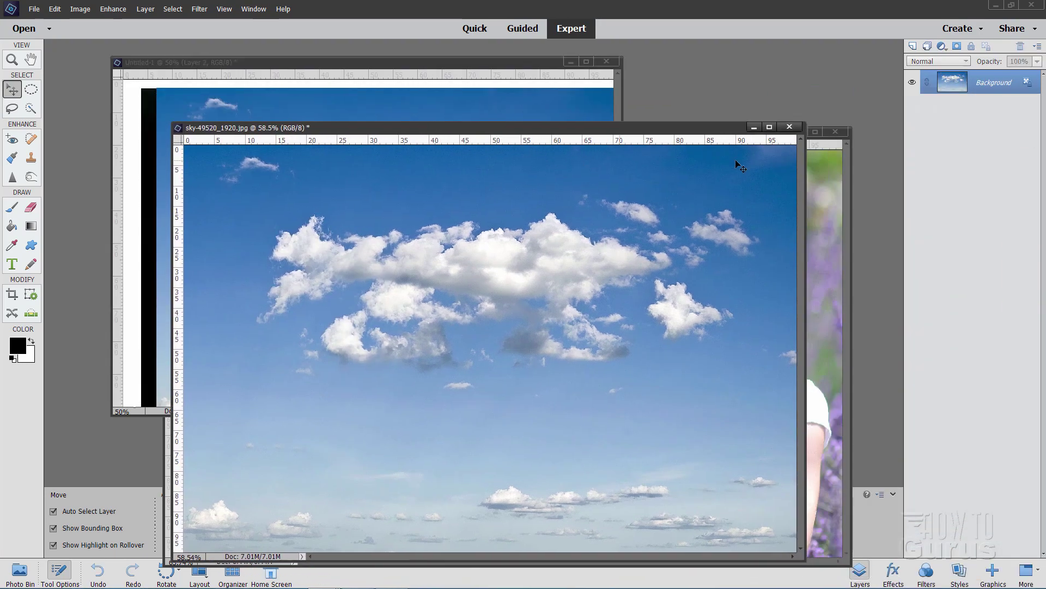
{"action": "left_click", "coordinate": [790, 127]}
Step: Copy the couple photo layer into Untitled-1 and close the original couple photo
{"action": "left_click", "coordinate": [692, 136]}
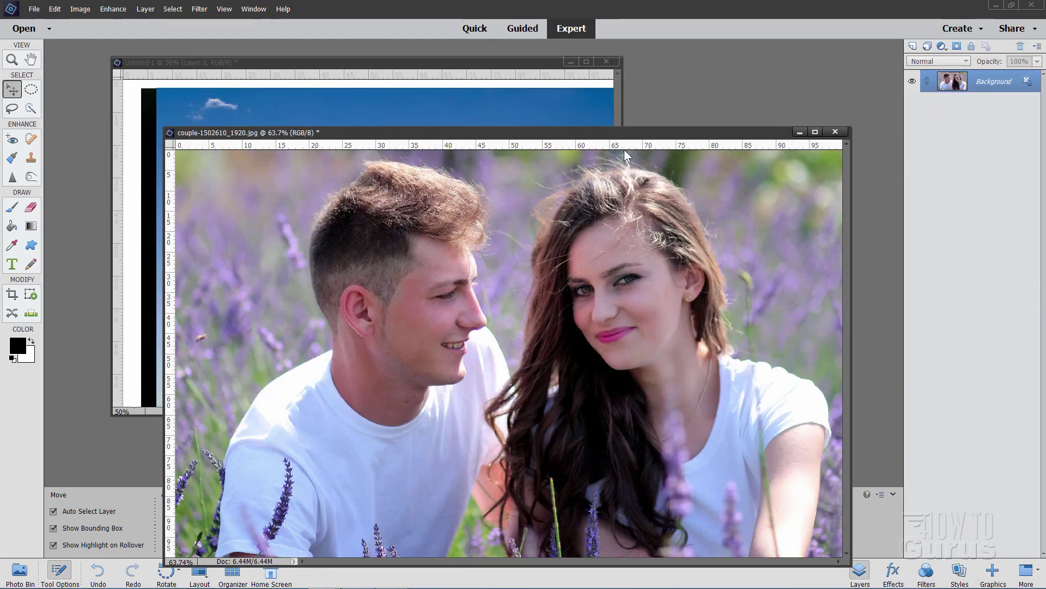
{"action": "left_click_drag", "start_coordinate": [739, 132], "coordinate": [962, 204]}
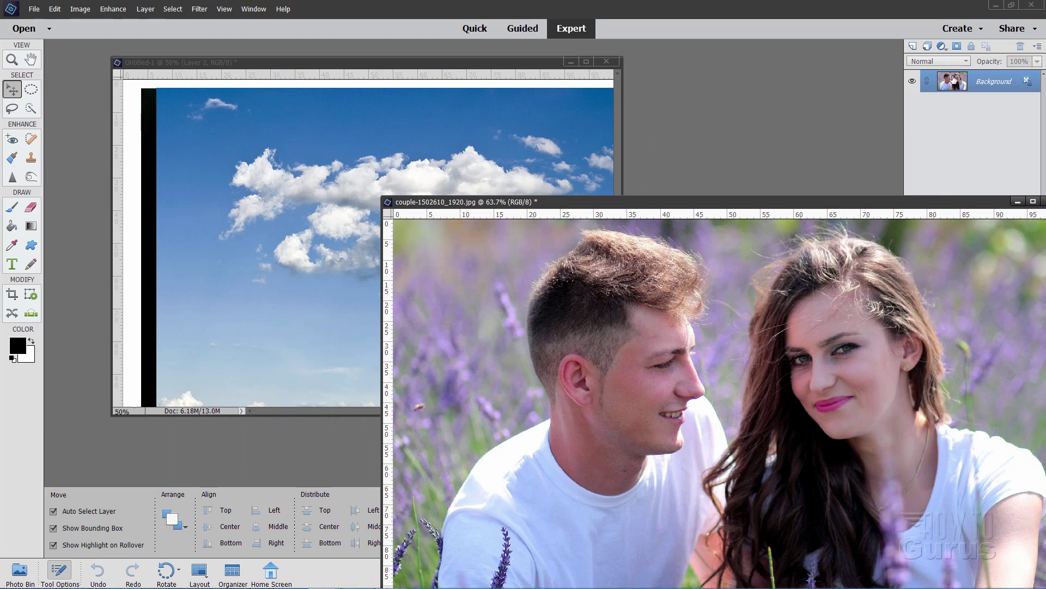
{"action": "left_click_drag", "start_coordinate": [976, 82], "coordinate": [596, 185]}
{"action": "left_click_drag", "start_coordinate": [671, 204], "coordinate": [419, 166]}
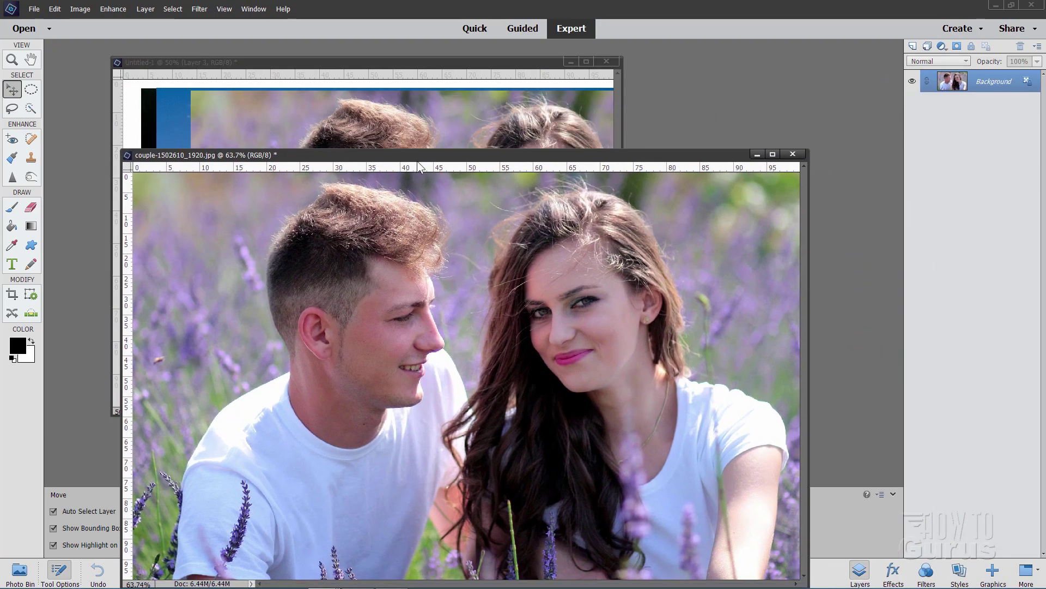
{"action": "left_click", "coordinate": [792, 155]}
{"action": "left_click_drag", "start_coordinate": [459, 60], "coordinate": [506, 43]}
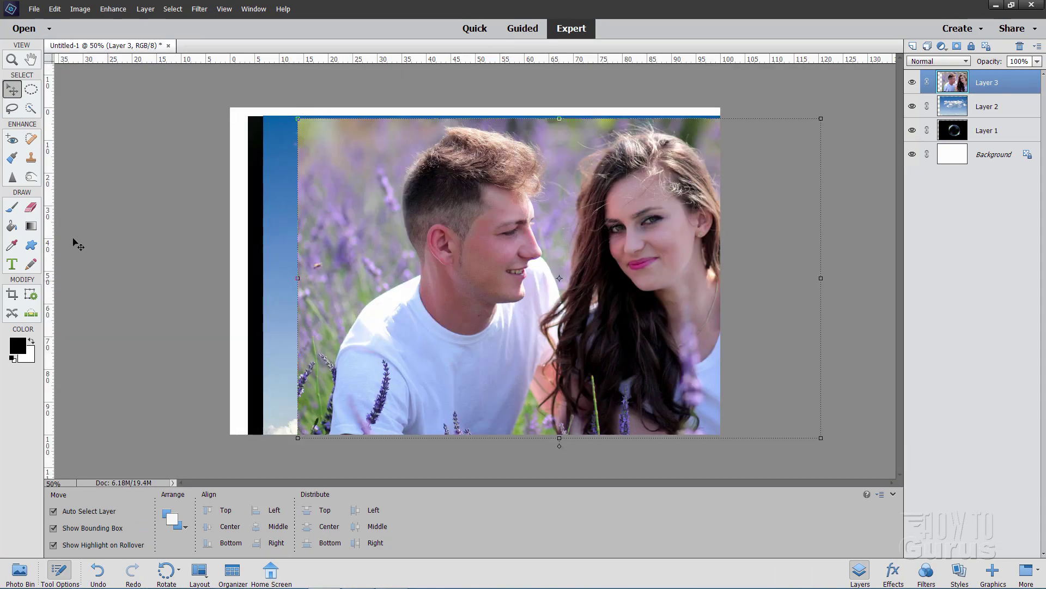
Step: Fit the image in the window and move the couple photo left to the canvas edge
{"action": "left_click", "coordinate": [15, 59]}
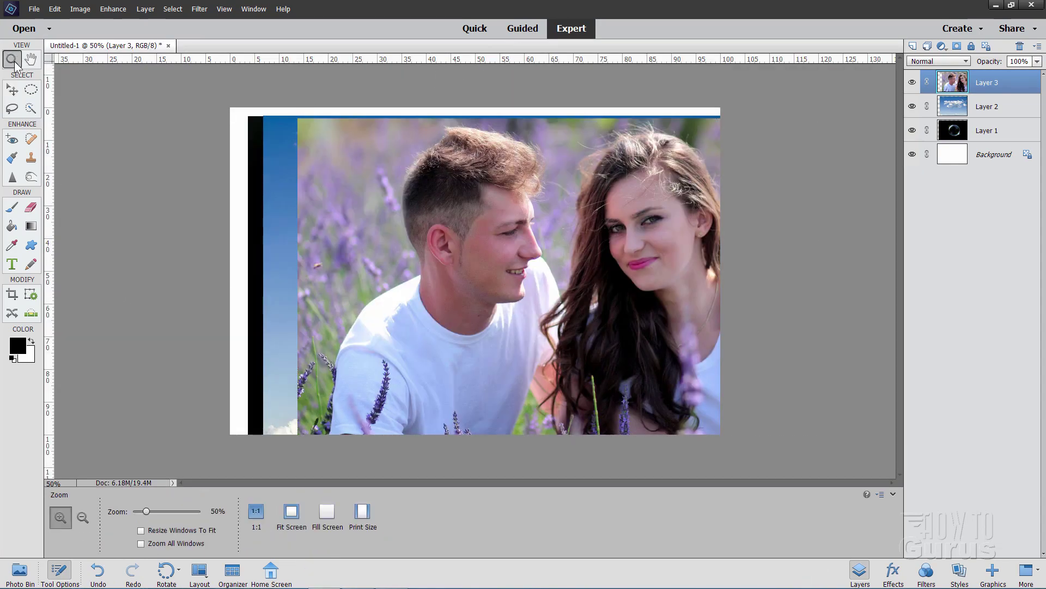
{"action": "left_click", "coordinate": [334, 512]}
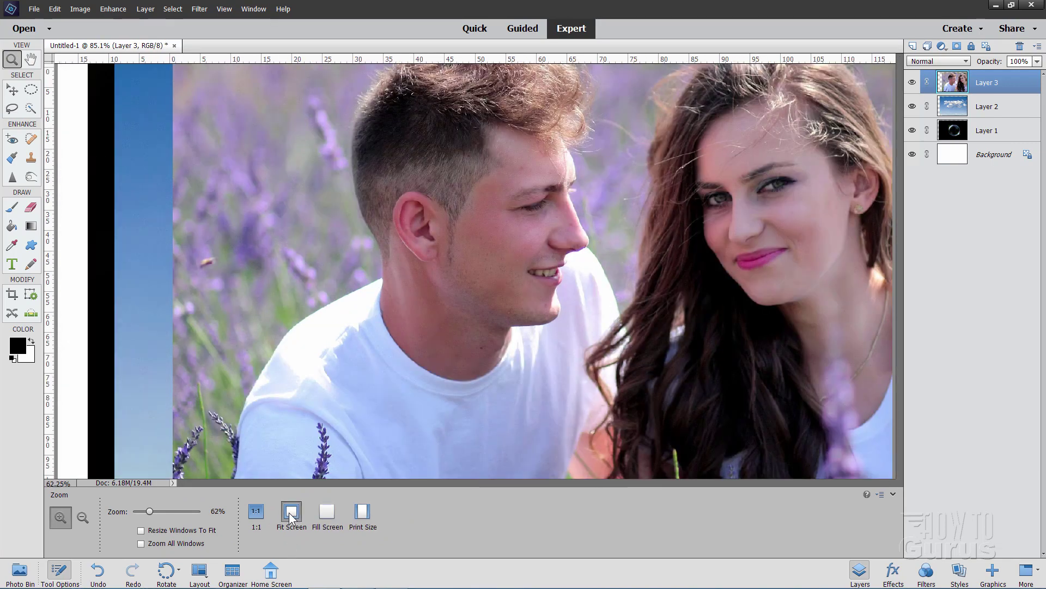
{"action": "left_click", "coordinate": [291, 513]}
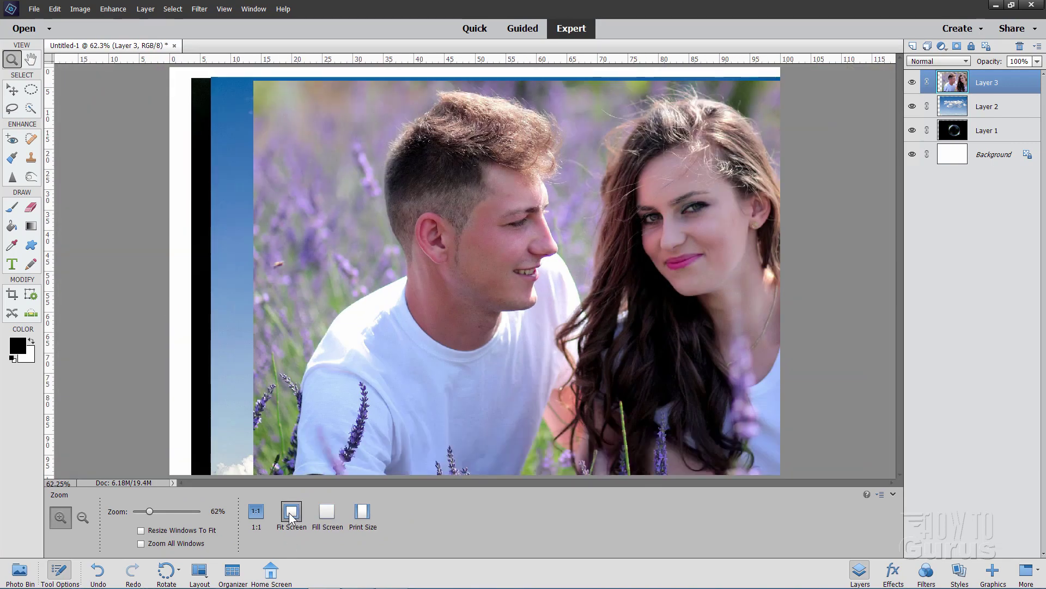
{"action": "left_click", "coordinate": [12, 90]}
{"action": "left_click_drag", "start_coordinate": [494, 246], "coordinate": [412, 247]}
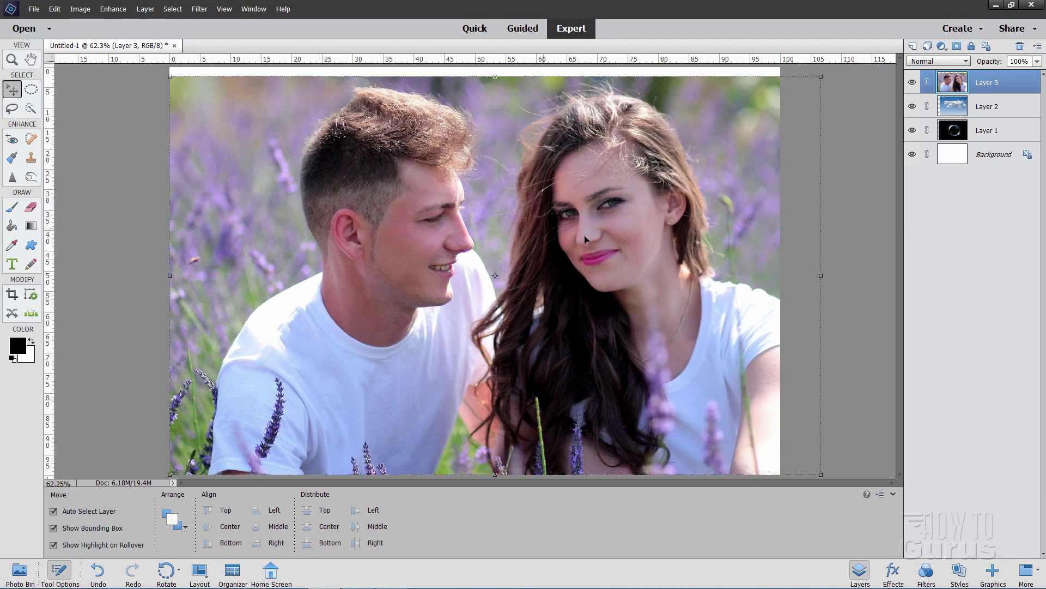
Step: Hide the couple layer, move the sky below the bubble layer, hide the bubble, and shift the clouds
{"action": "left_click", "coordinate": [911, 82]}
{"action": "left_click", "coordinate": [954, 113]}
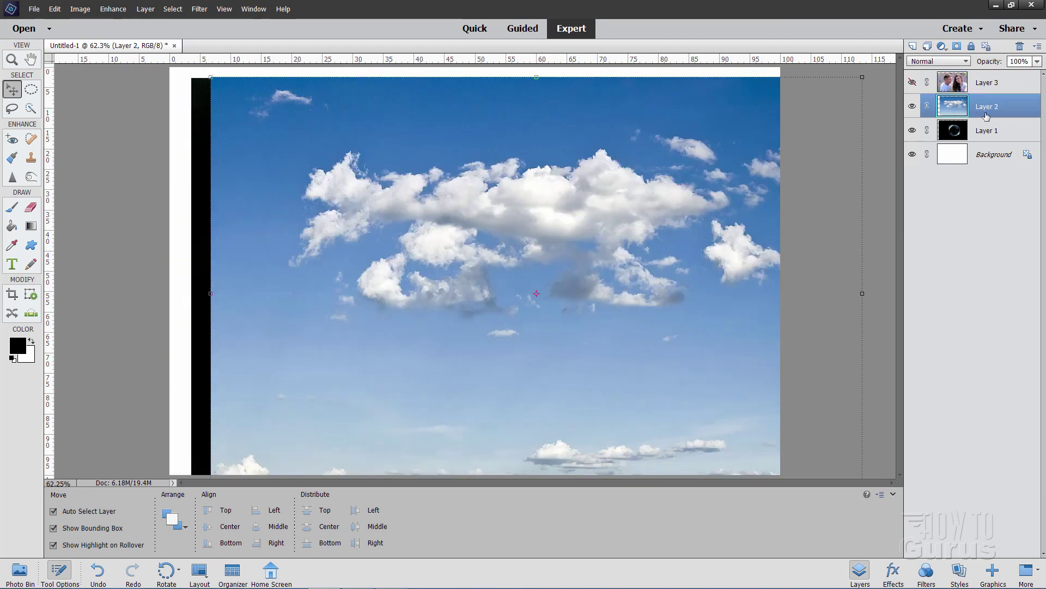
{"action": "left_click_drag", "start_coordinate": [982, 106], "coordinate": [981, 146]}
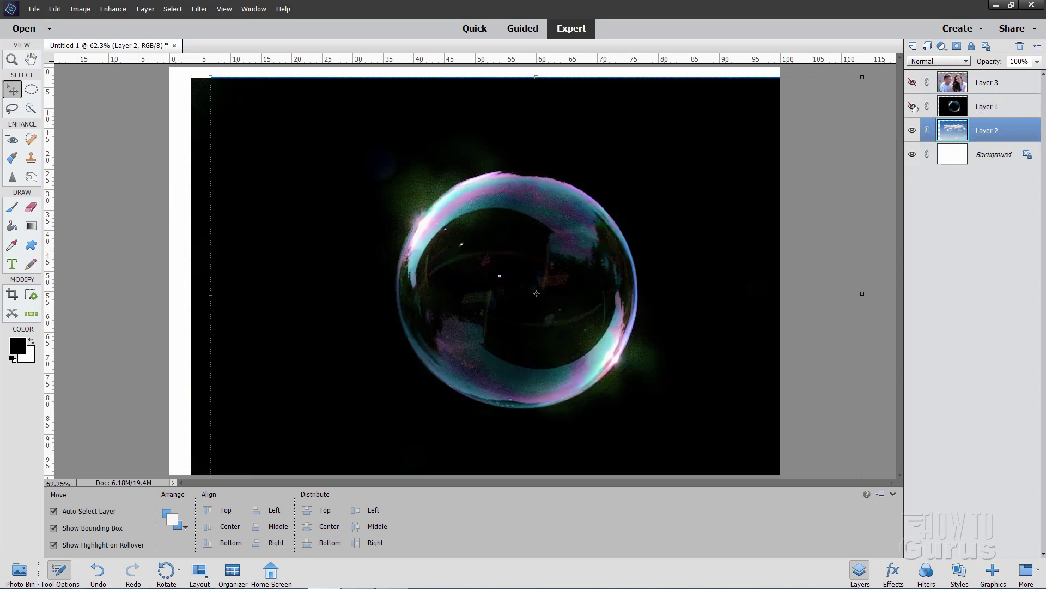
{"action": "left_click", "coordinate": [911, 106]}
{"action": "left_click_drag", "start_coordinate": [594, 270], "coordinate": [553, 260]}
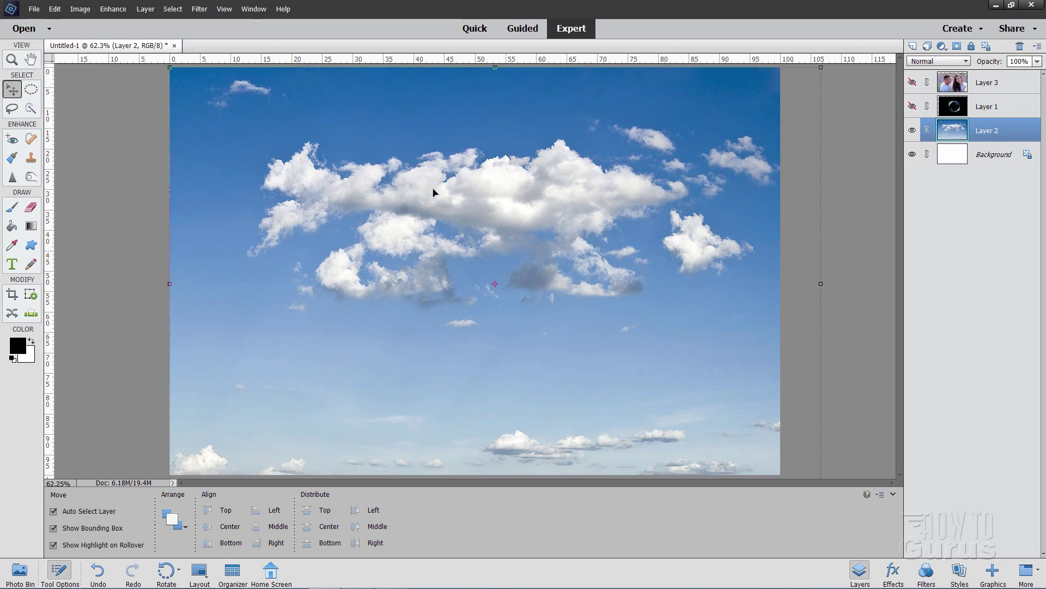
Step: Nudge and drag the cloud sky layer left and up until it fills the canvas
{"action": "key", "text": "shift+Left"}
{"action": "key", "text": "shift+Left"}
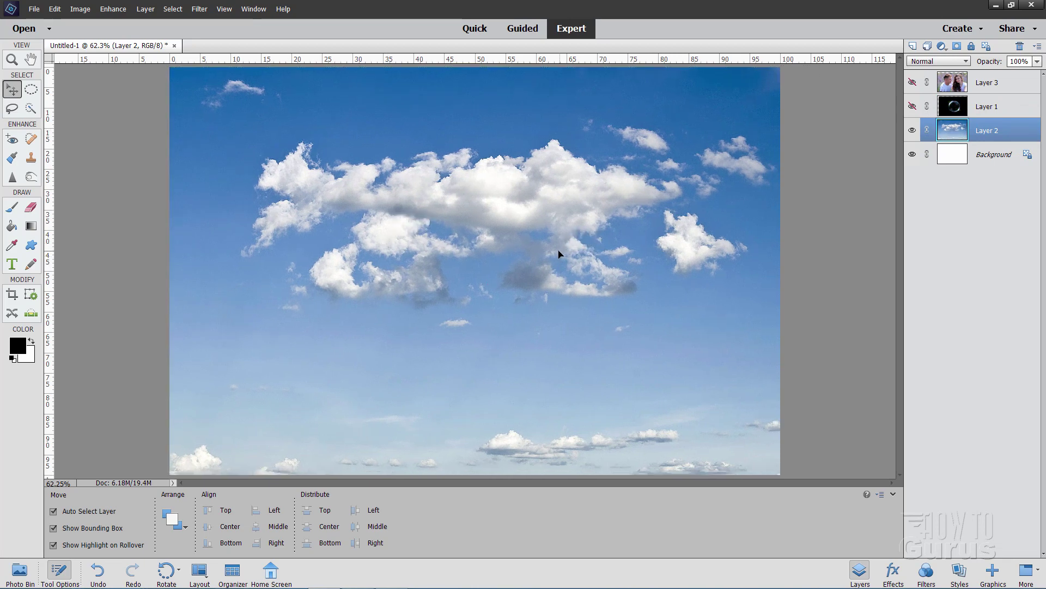
{"action": "mouse_move", "coordinate": [487, 327]}
{"action": "left_mouse_down"}
{"action": "mouse_move", "coordinate": [485, 290]}
{"action": "mouse_move", "coordinate": [483, 314]}
{"action": "left_mouse_up"}
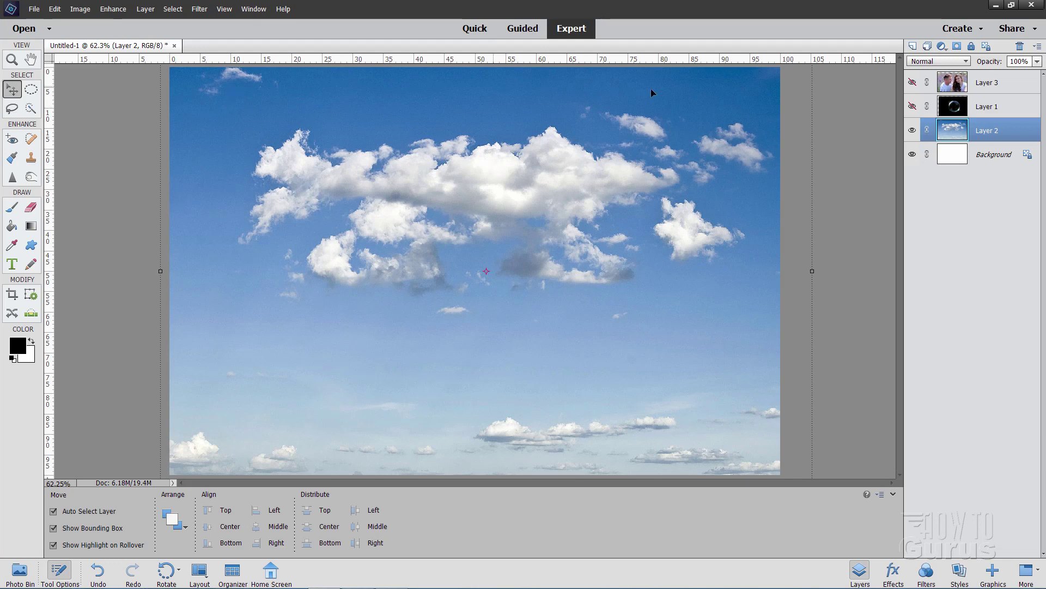
{"action": "left_click_drag", "start_coordinate": [518, 363], "coordinate": [506, 363]}
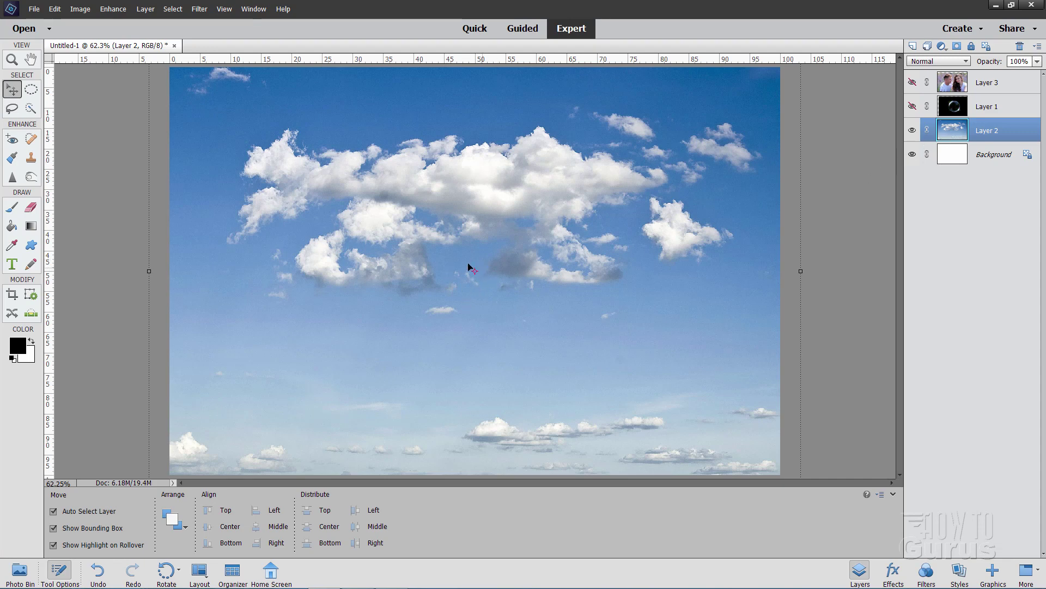
{"action": "left_click_drag", "start_coordinate": [600, 294], "coordinate": [514, 320]}
Step: Switch the ruler units to inches and open the New Guide dialog
{"action": "right_click", "coordinate": [197, 58]}
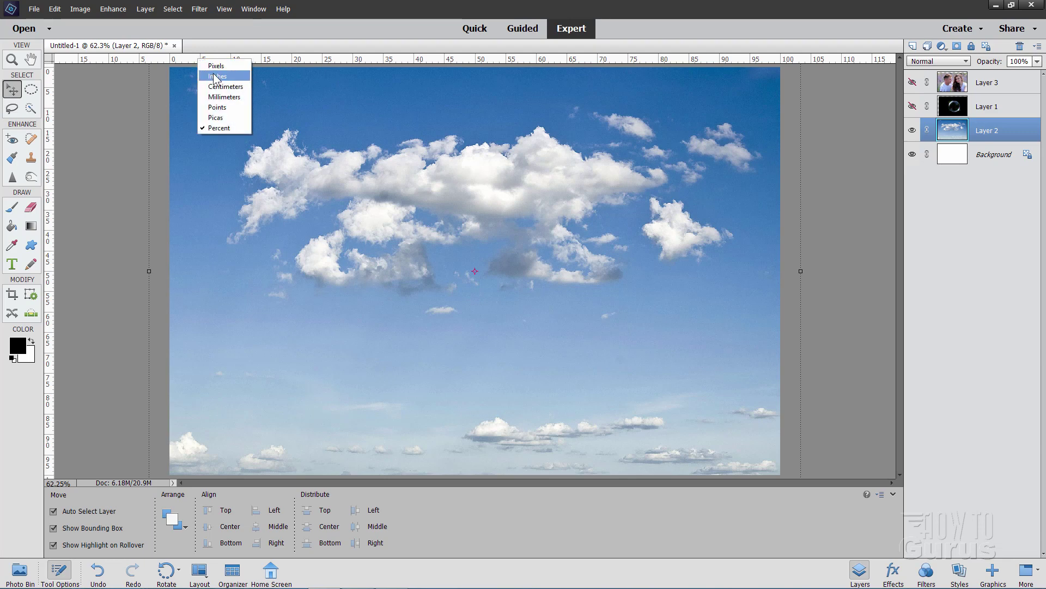
{"action": "left_click", "coordinate": [216, 76]}
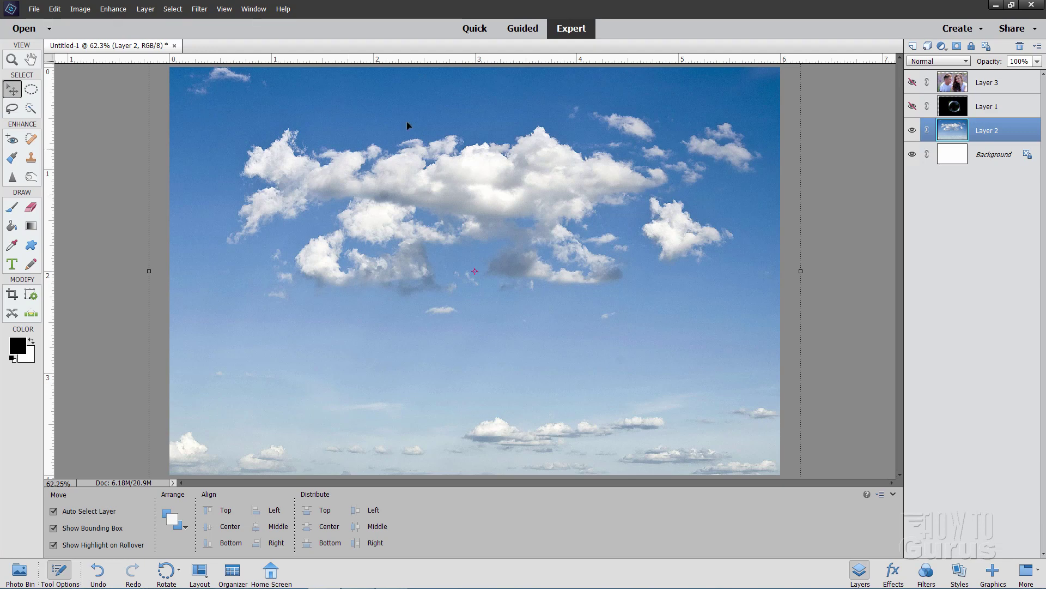
{"action": "left_click", "coordinate": [221, 9]}
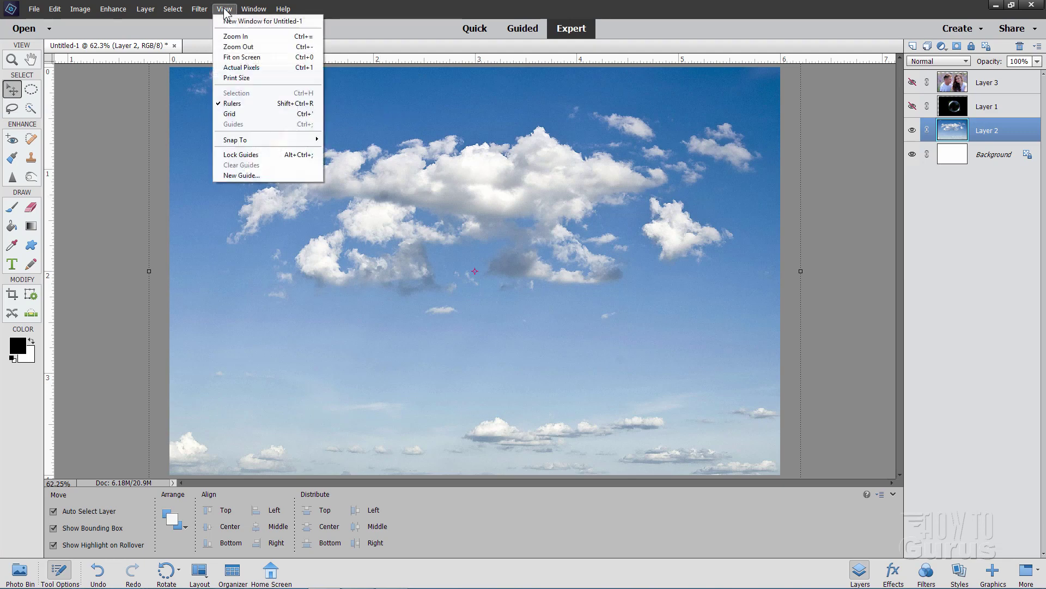
{"action": "left_click", "coordinate": [244, 174]}
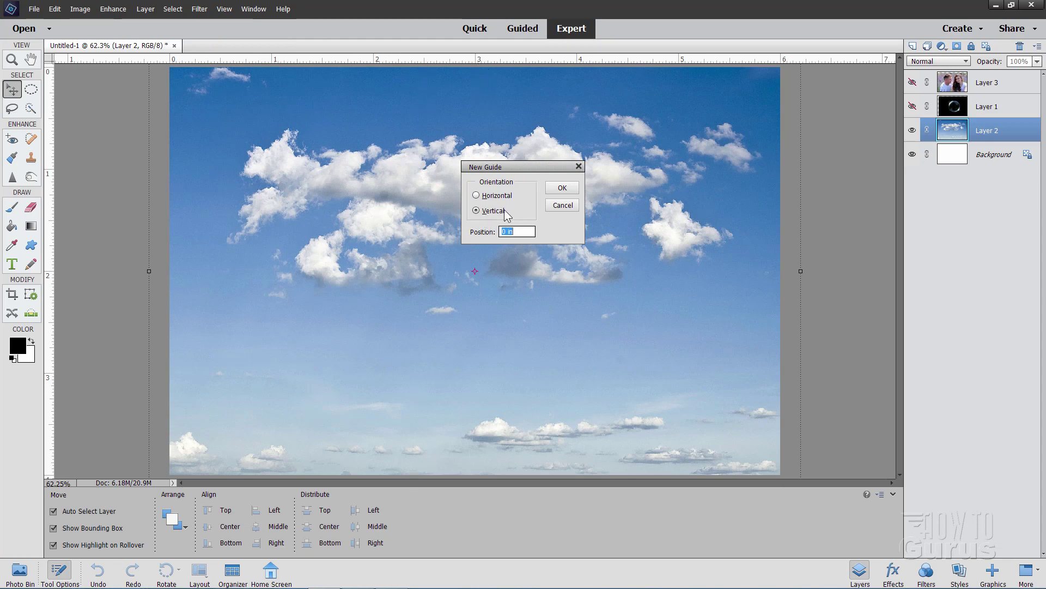
Step: Add a vertical guide at 3 inches and a horizontal guide at 2 inches
{"action": "left_click", "coordinate": [558, 189]}
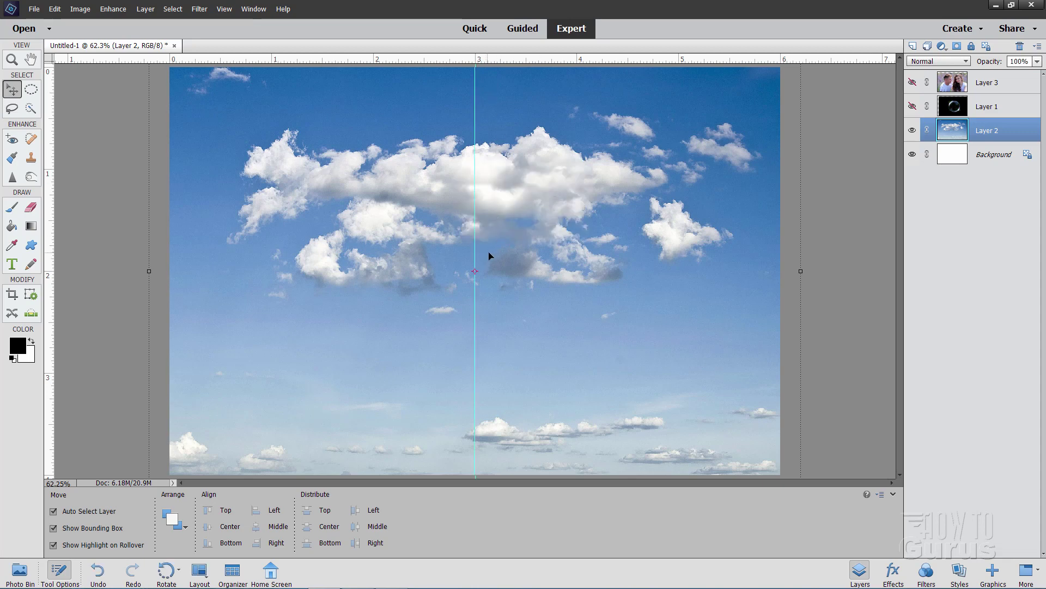
{"action": "left_click", "coordinate": [224, 9]}
{"action": "left_click", "coordinate": [241, 175]}
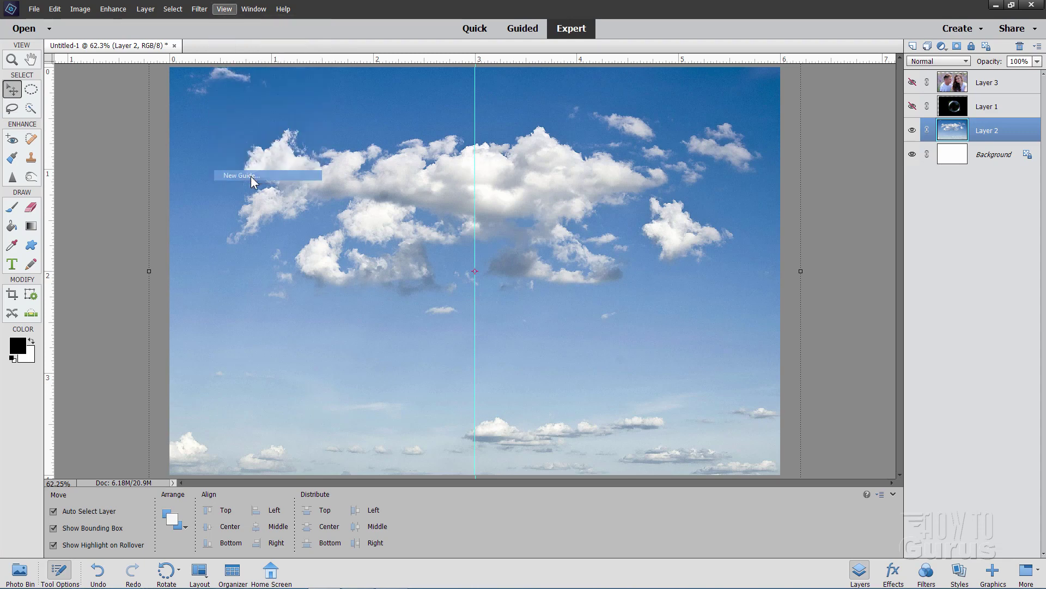
{"action": "left_click", "coordinate": [475, 196]}
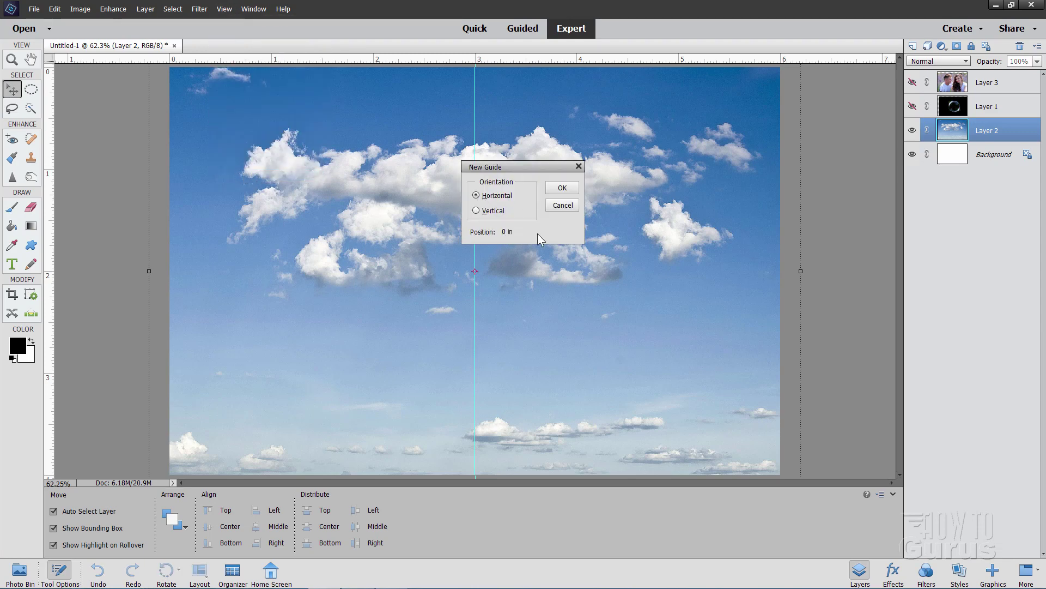
{"action": "left_click", "coordinate": [519, 232]}
{"action": "type", "text": "2"}
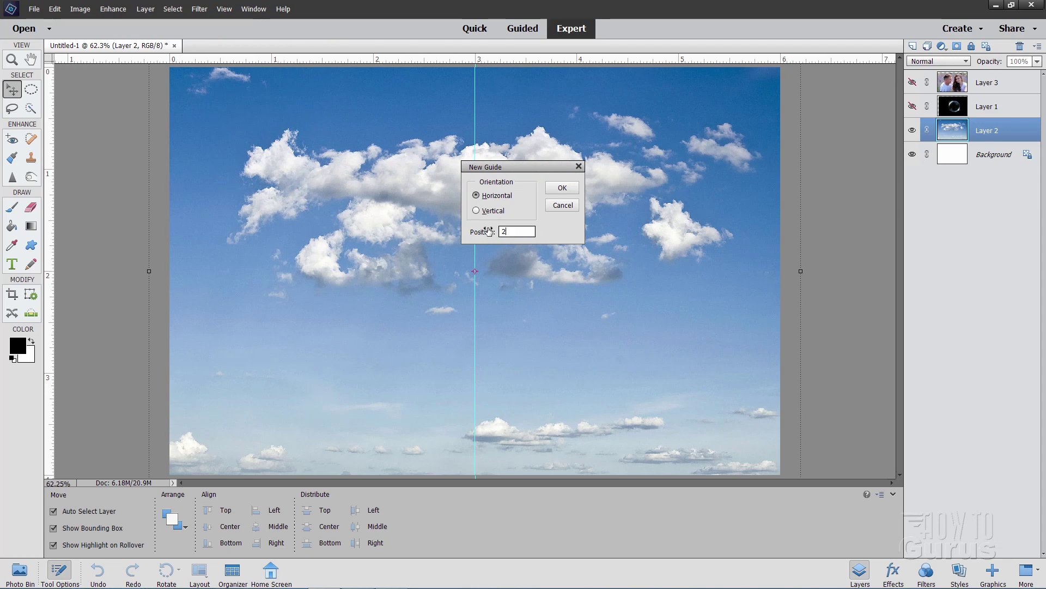
{"action": "left_click", "coordinate": [563, 188]}
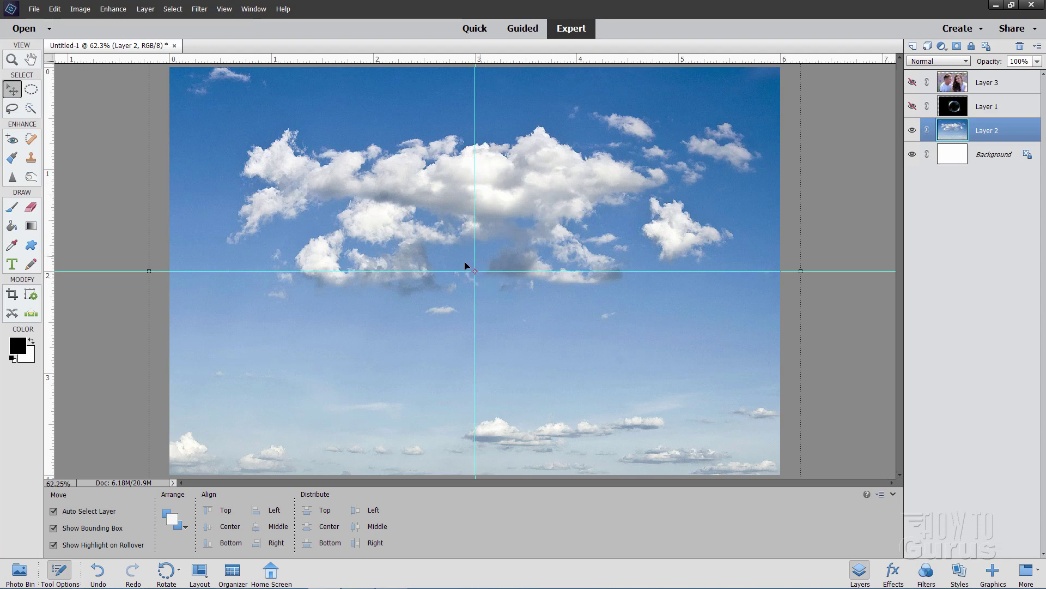
Step: Shift the cloud sky layer slightly down across the canvas
{"action": "left_click_drag", "start_coordinate": [508, 313], "coordinate": [533, 355]}
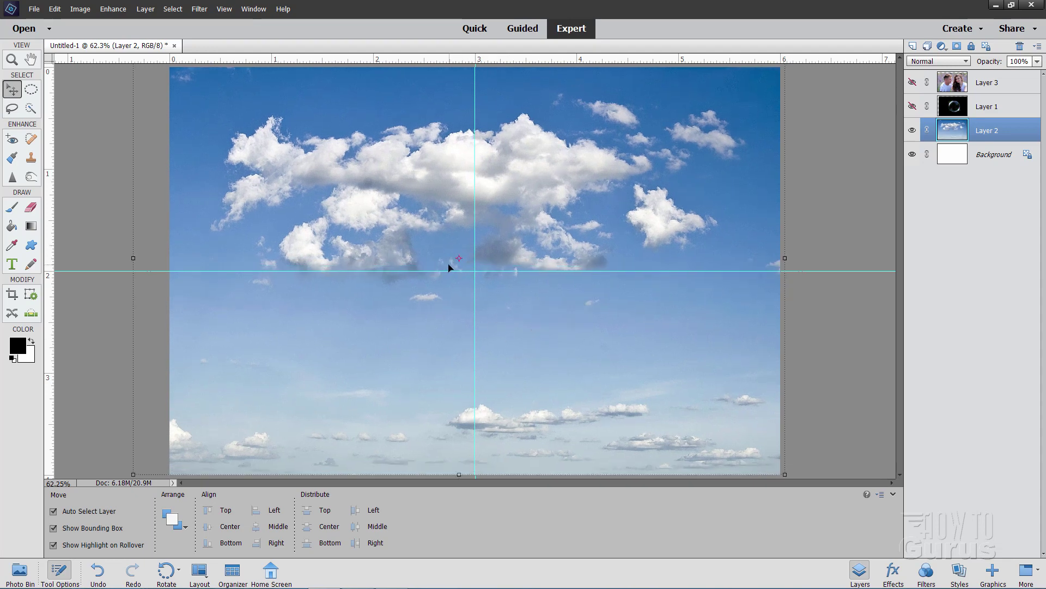
{"action": "left_click_drag", "start_coordinate": [537, 334], "coordinate": [531, 336]}
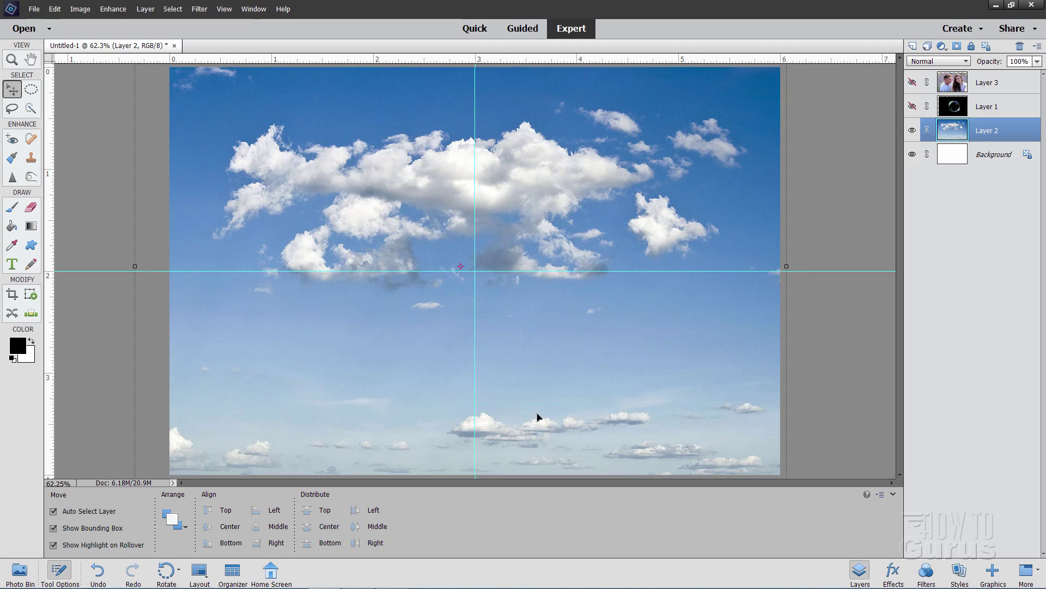
{"action": "left_click", "coordinate": [31, 245]}
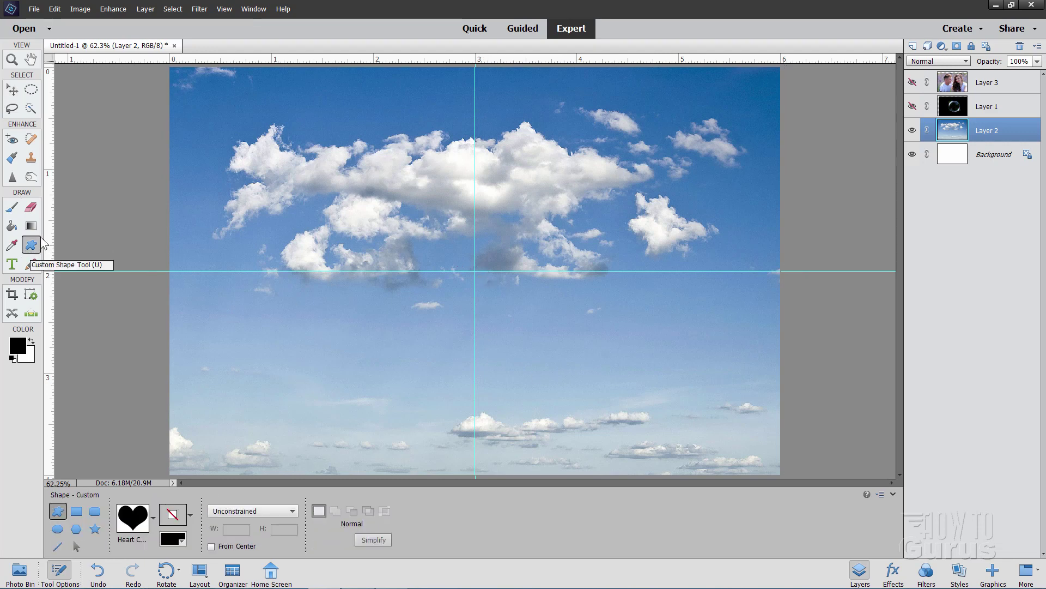
Step: Draw a black circle outward from the guide intersection with the Ellipse tool set to Circle
{"action": "left_click", "coordinate": [57, 529]}
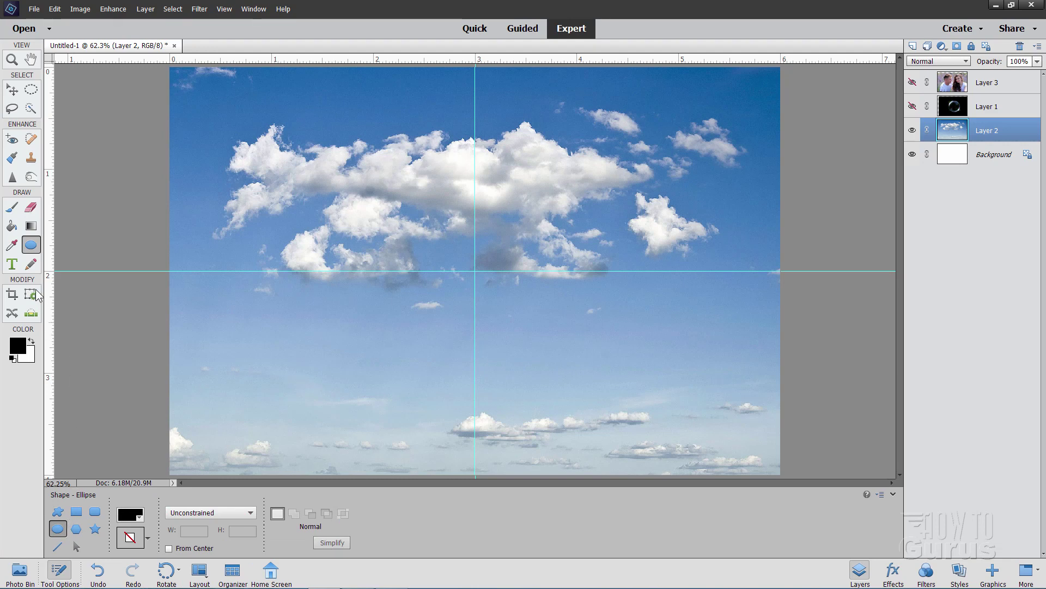
{"action": "left_click", "coordinate": [76, 511]}
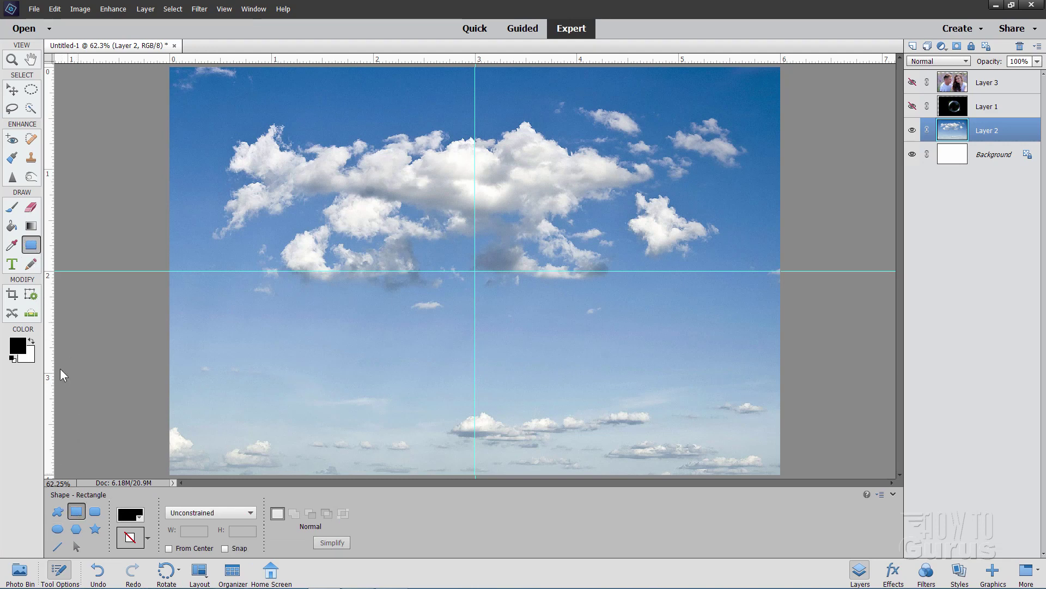
{"action": "left_click", "coordinate": [57, 529]}
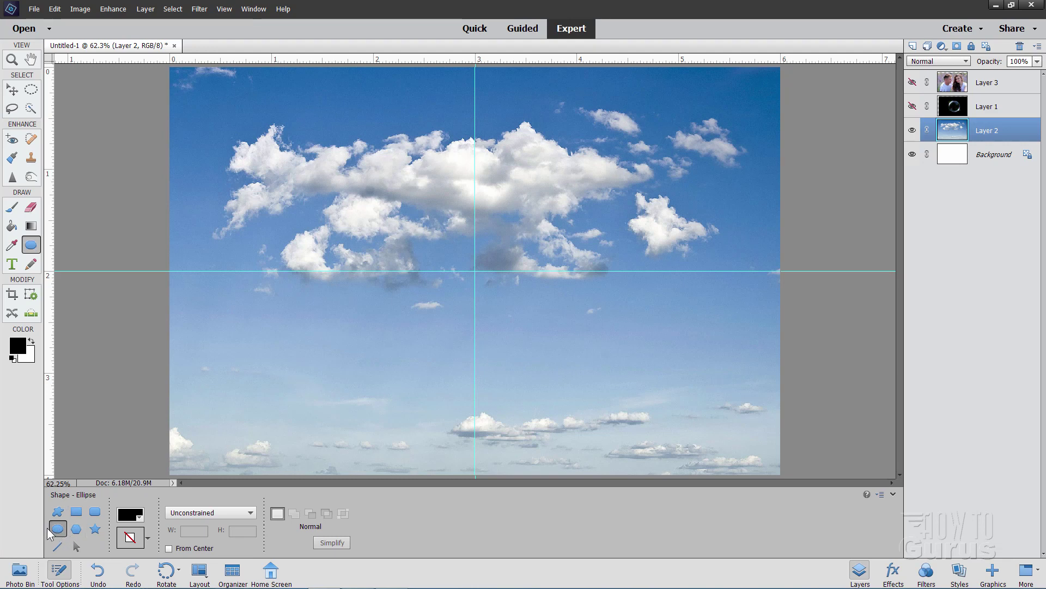
{"action": "left_click", "coordinate": [221, 512]}
{"action": "left_click", "coordinate": [207, 532]}
{"action": "left_click_drag", "start_coordinate": [481, 278], "coordinate": [590, 388]}
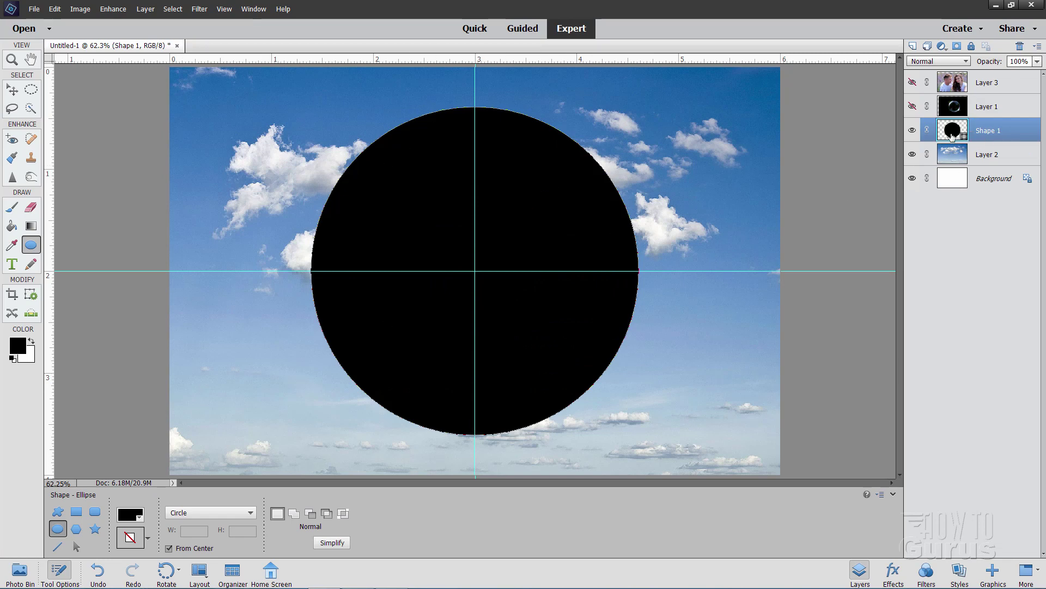
{"action": "key", "text": "v"}
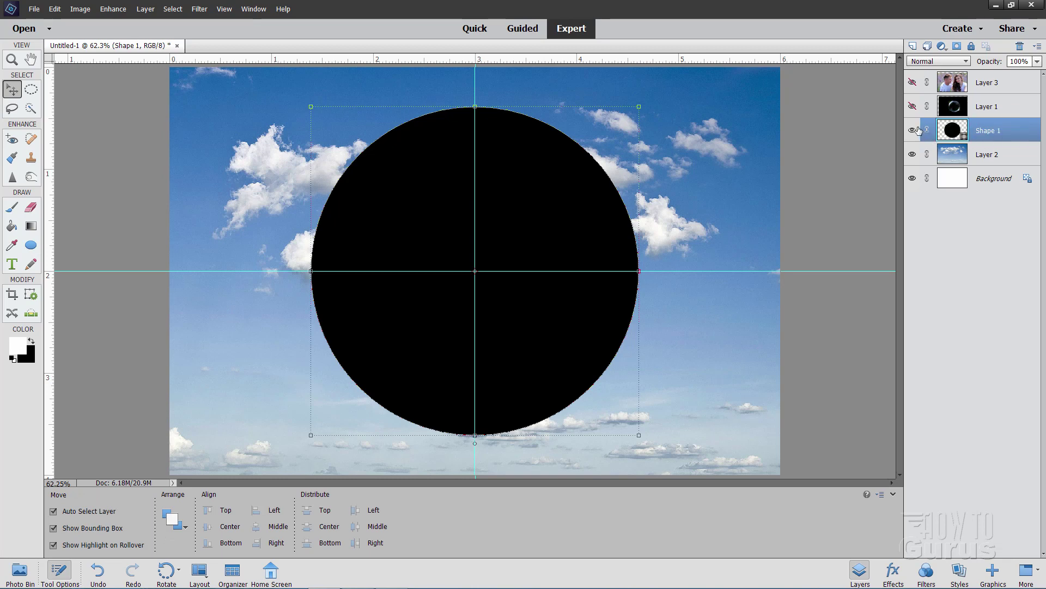
Step: Show the couple photo layer and set its opacity to 50%
{"action": "left_click", "coordinate": [989, 82]}
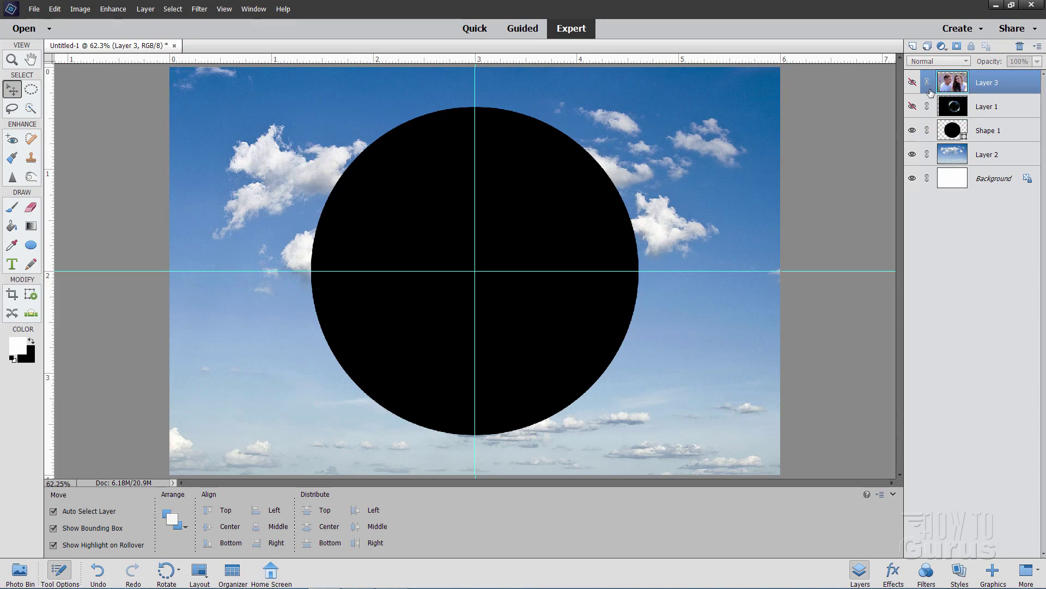
{"action": "left_click", "coordinate": [912, 82]}
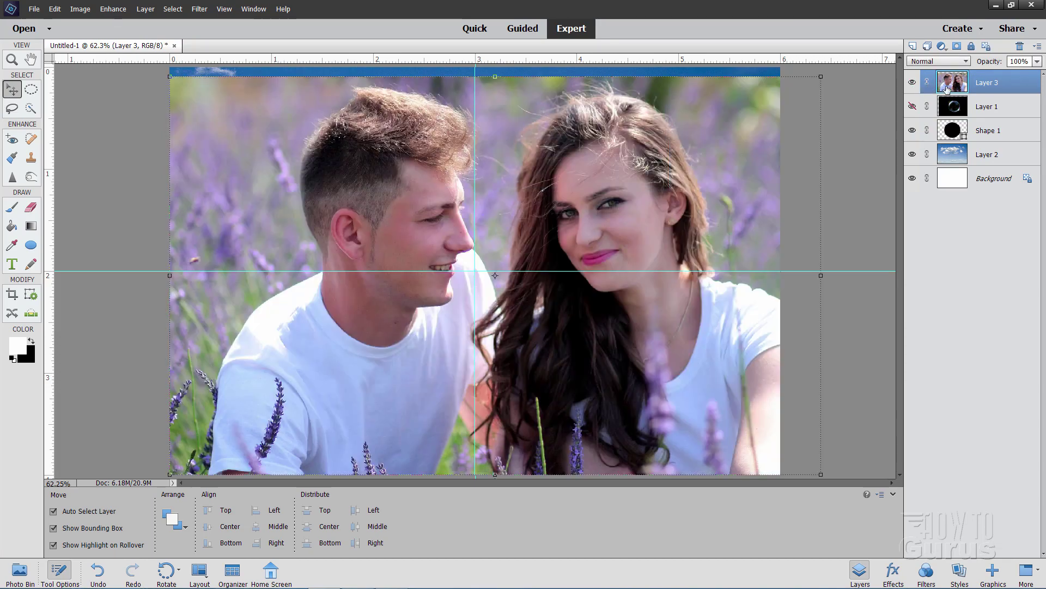
{"action": "left_click", "coordinate": [1024, 61]}
{"action": "type", "text": "50"}
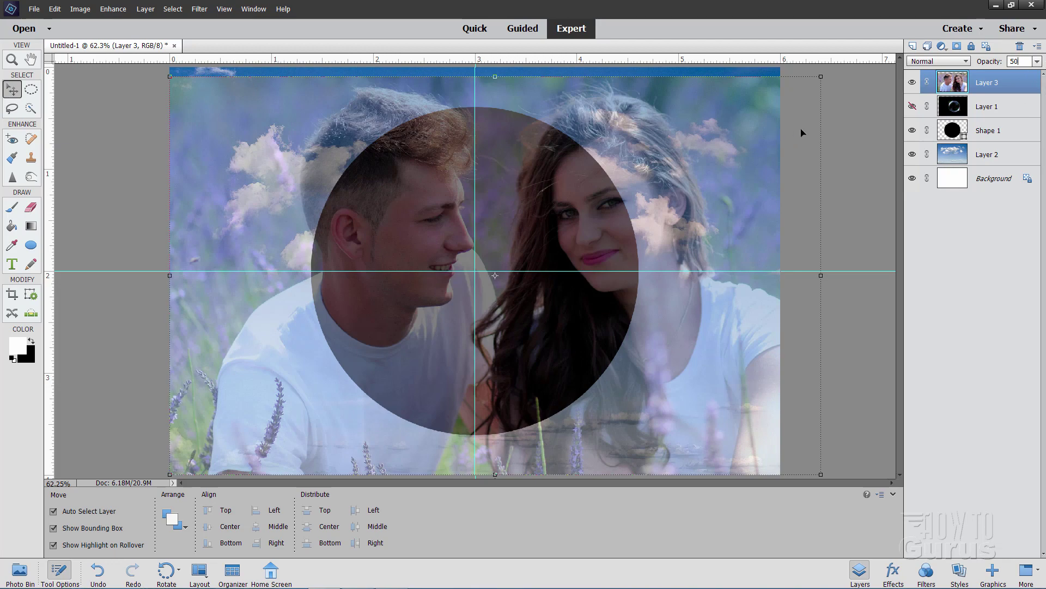
Step: Scale the couple photo to about 83.4% and position both faces over the circle
{"action": "left_click_drag", "start_coordinate": [821, 77], "coordinate": [749, 120]}
{"action": "left_click_drag", "start_coordinate": [579, 219], "coordinate": [580, 206]}
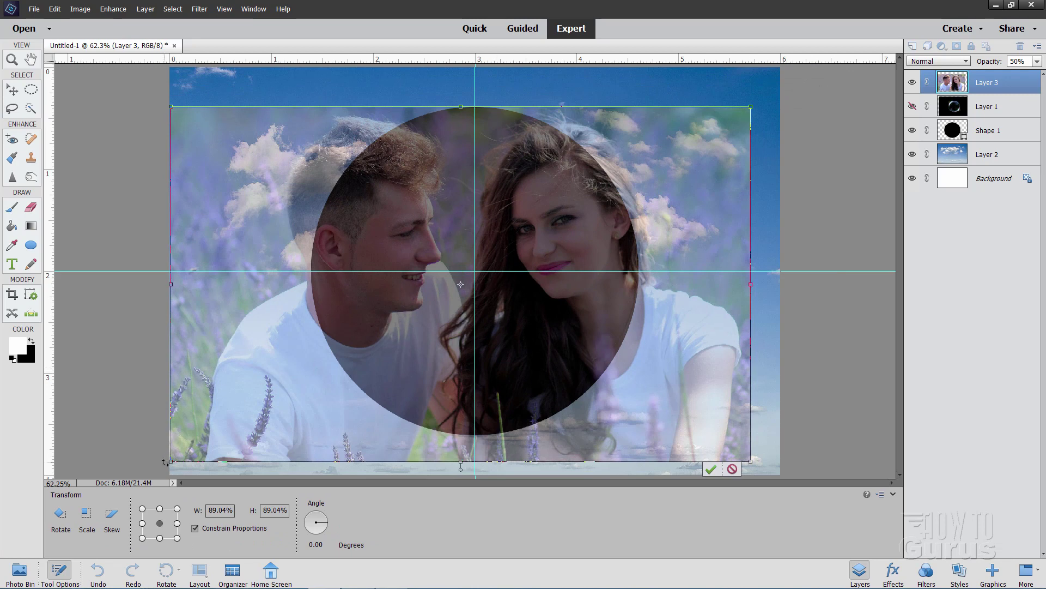
{"action": "left_click_drag", "start_coordinate": [170, 461], "coordinate": [209, 437]}
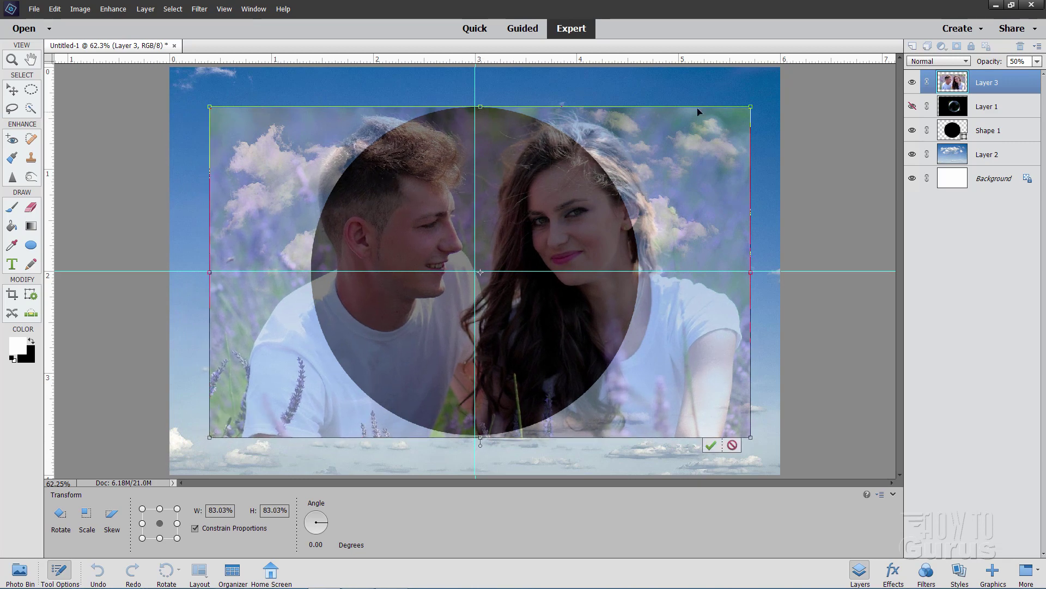
{"action": "left_click_drag", "start_coordinate": [752, 111], "coordinate": [753, 105]}
{"action": "left_click_drag", "start_coordinate": [533, 348], "coordinate": [493, 350]}
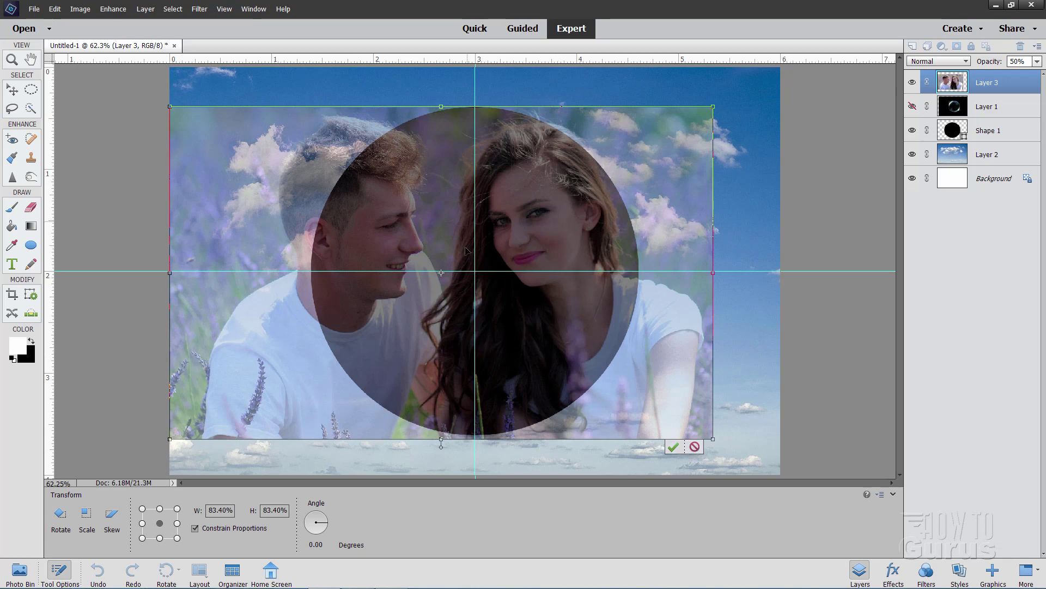
{"action": "left_click_drag", "start_coordinate": [404, 344], "coordinate": [396, 343]}
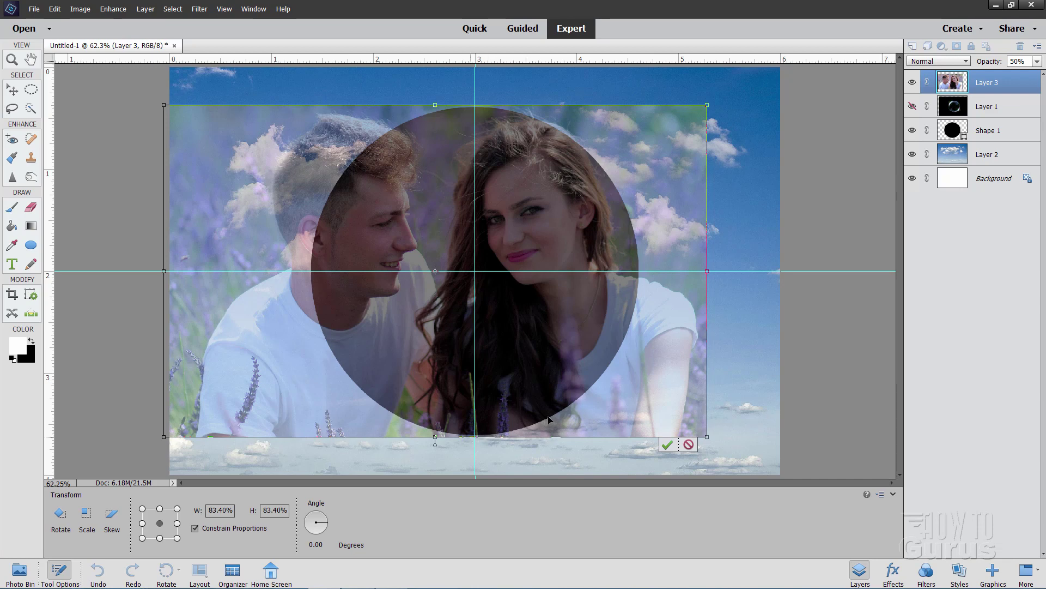
{"action": "left_click", "coordinate": [668, 444]}
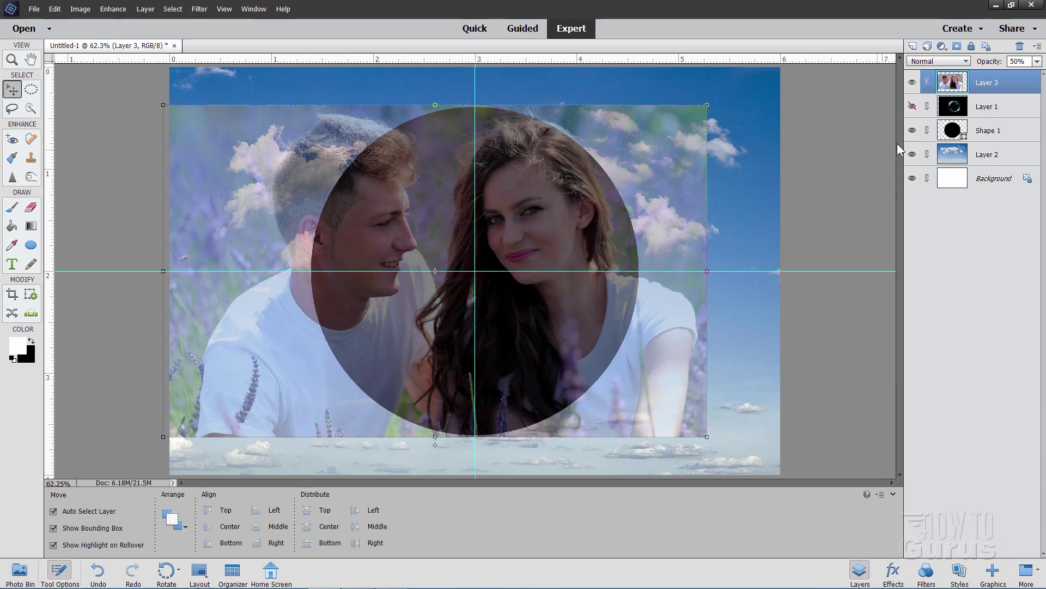
Step: Restore Layer 3 to 100% opacity and mask it with the Shape 1 circle selection
{"action": "left_click", "coordinate": [1037, 61]}
{"action": "left_click_drag", "start_coordinate": [1013, 75], "coordinate": [1039, 75]}
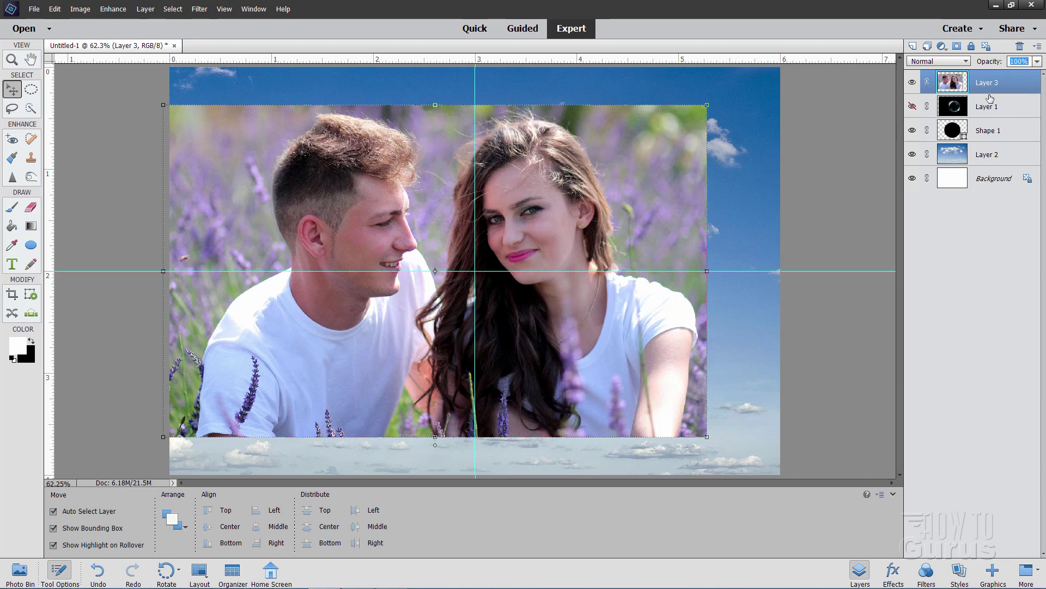
{"action": "left_click", "coordinate": [956, 136]}
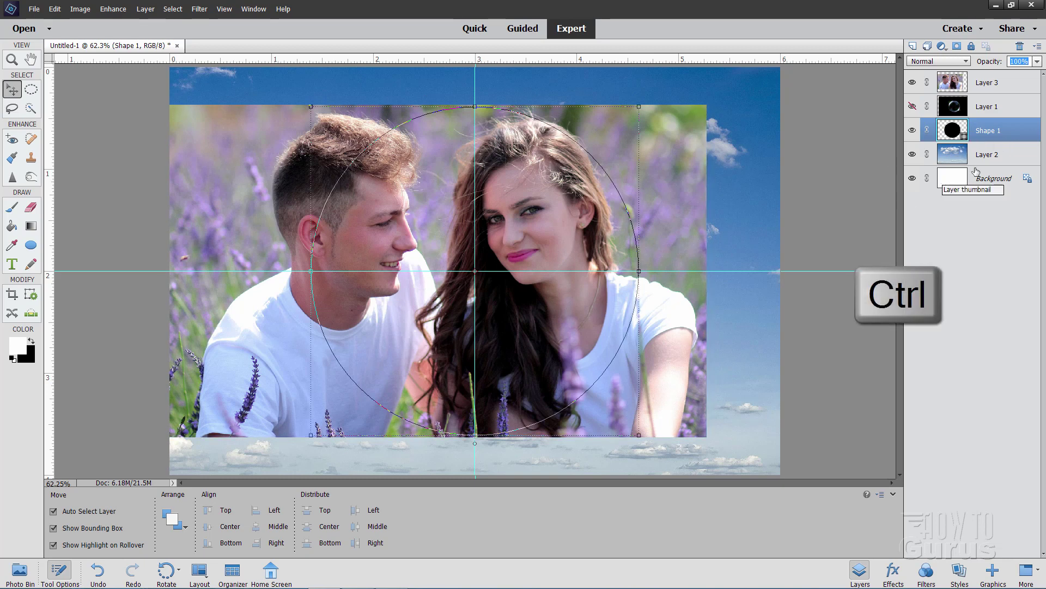
{"action": "left_click", "coordinate": [953, 139], "text": "ctrl"}
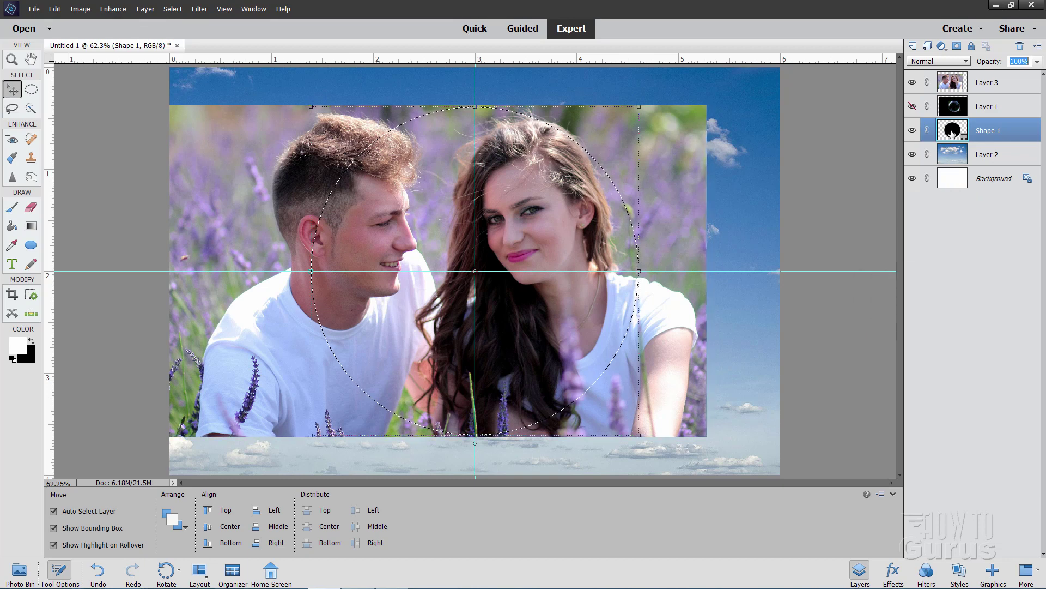
{"action": "left_click", "coordinate": [993, 86]}
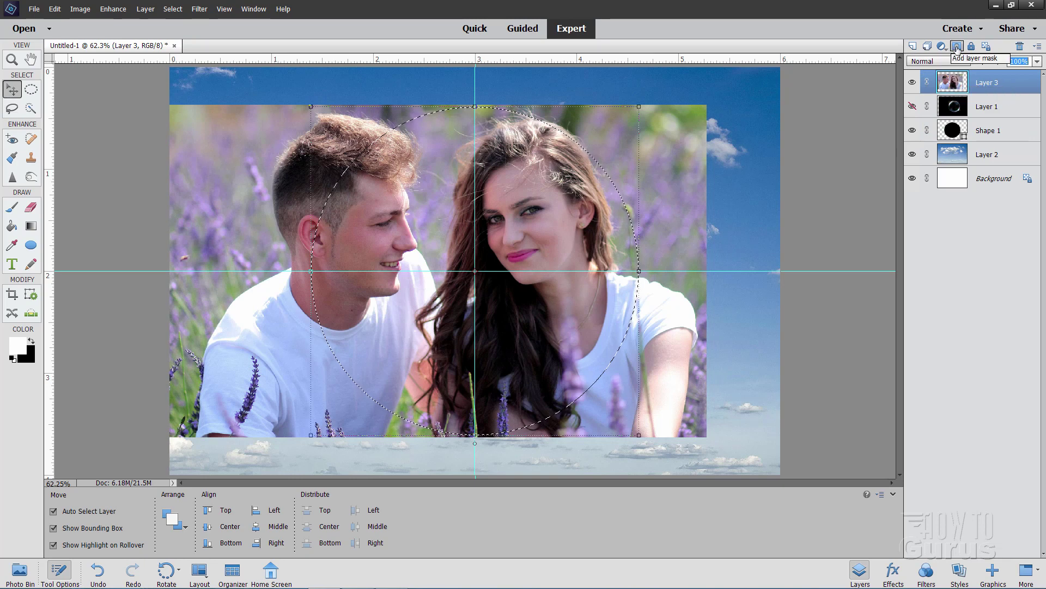
{"action": "left_click", "coordinate": [957, 48]}
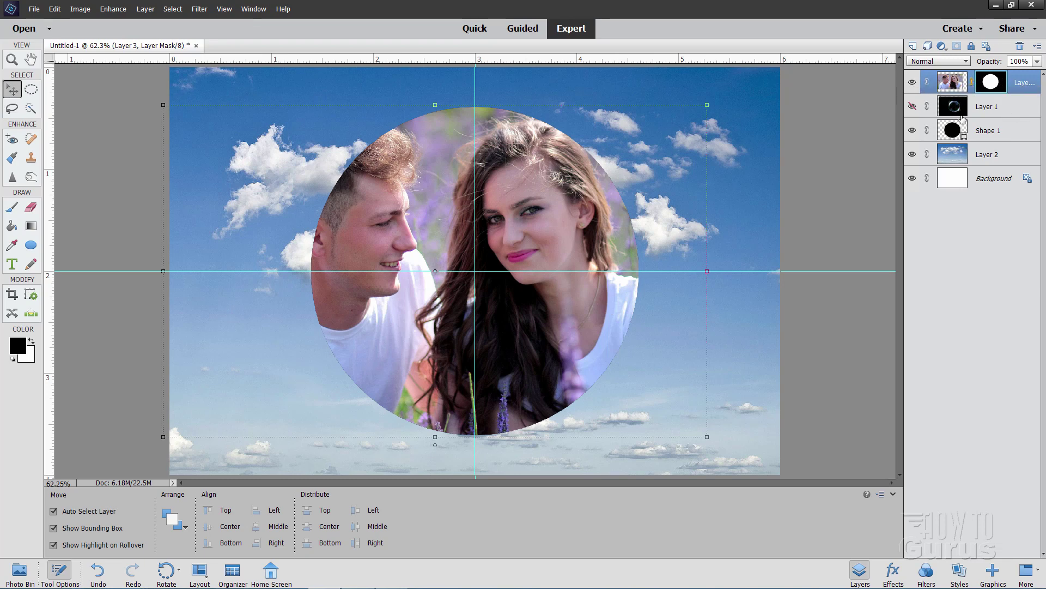
Step: Show the bubble Layer 1, move it to the top of the stack, and set 50% opacity
{"action": "left_click", "coordinate": [912, 108]}
{"action": "left_click", "coordinate": [948, 109]}
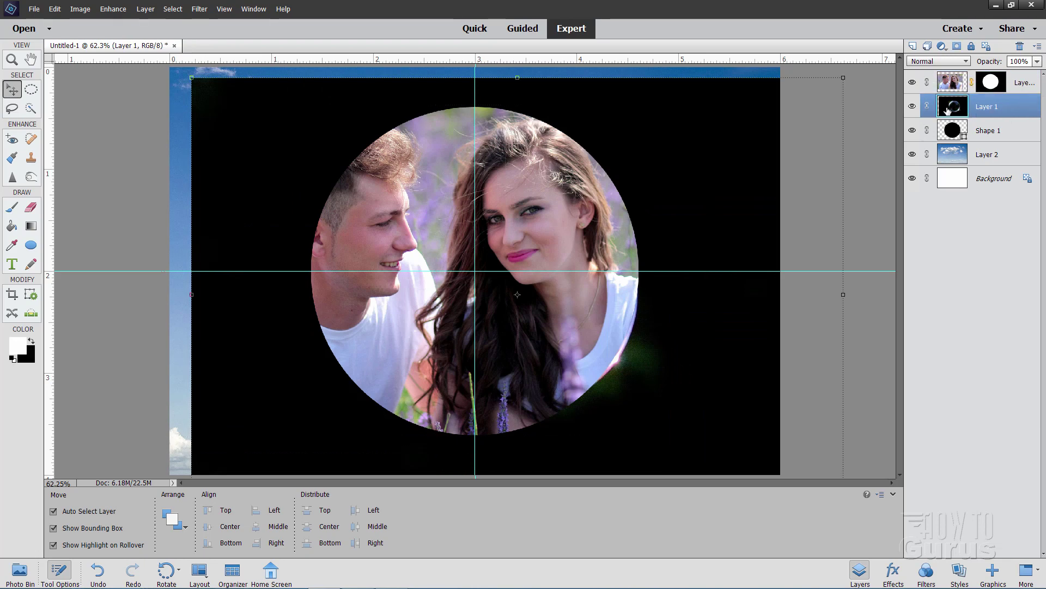
{"action": "left_click_drag", "start_coordinate": [959, 109], "coordinate": [999, 98]}
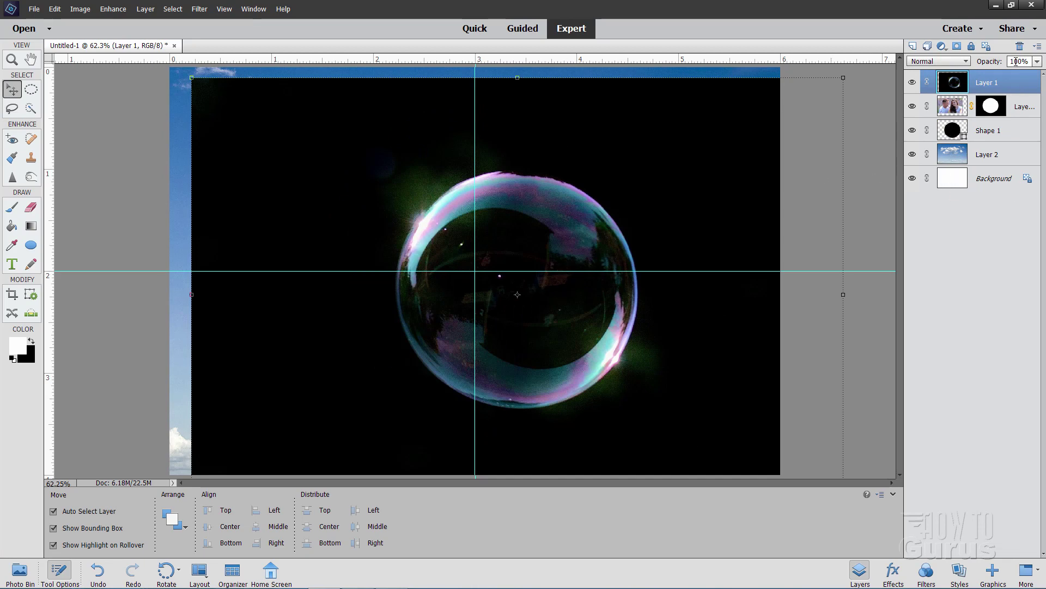
{"action": "type", "text": "50"}
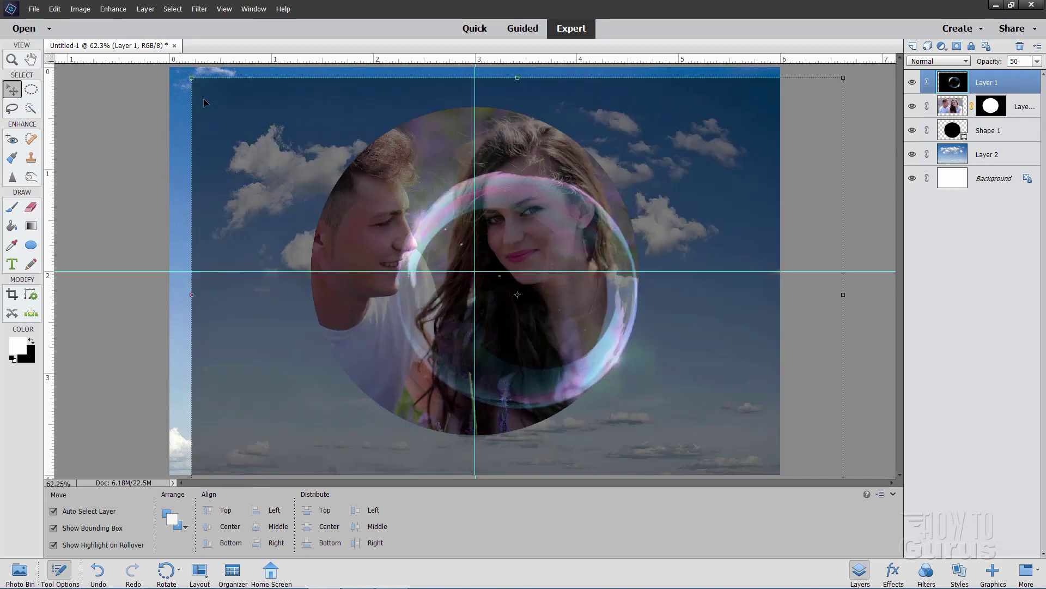
Step: Zoom out, then enlarge the bubble and center it over the round portrait
{"action": "left_click", "coordinate": [13, 60]}
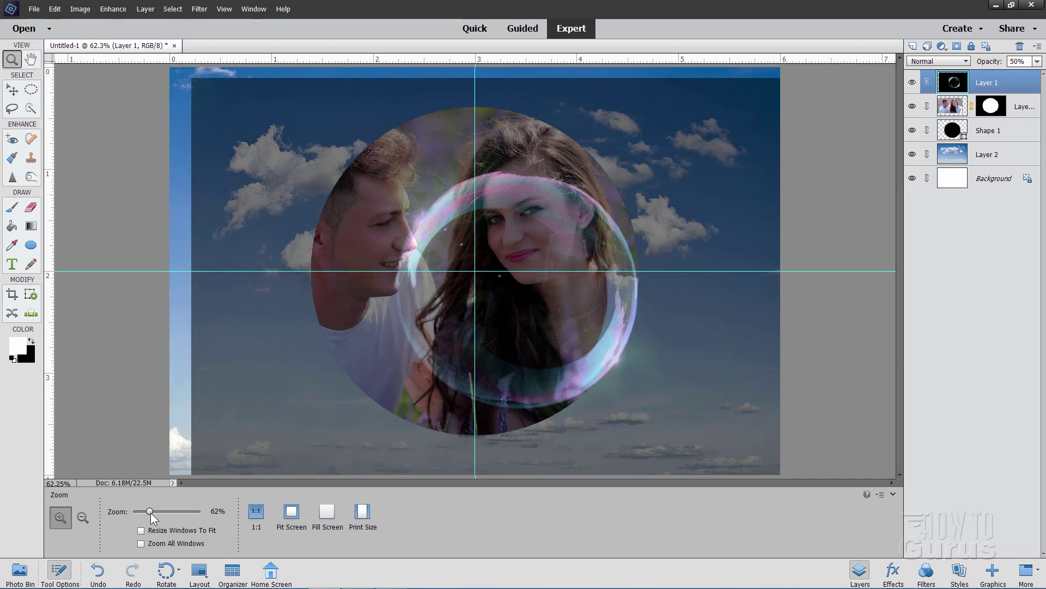
{"action": "left_click_drag", "start_coordinate": [148, 511], "coordinate": [142, 513]}
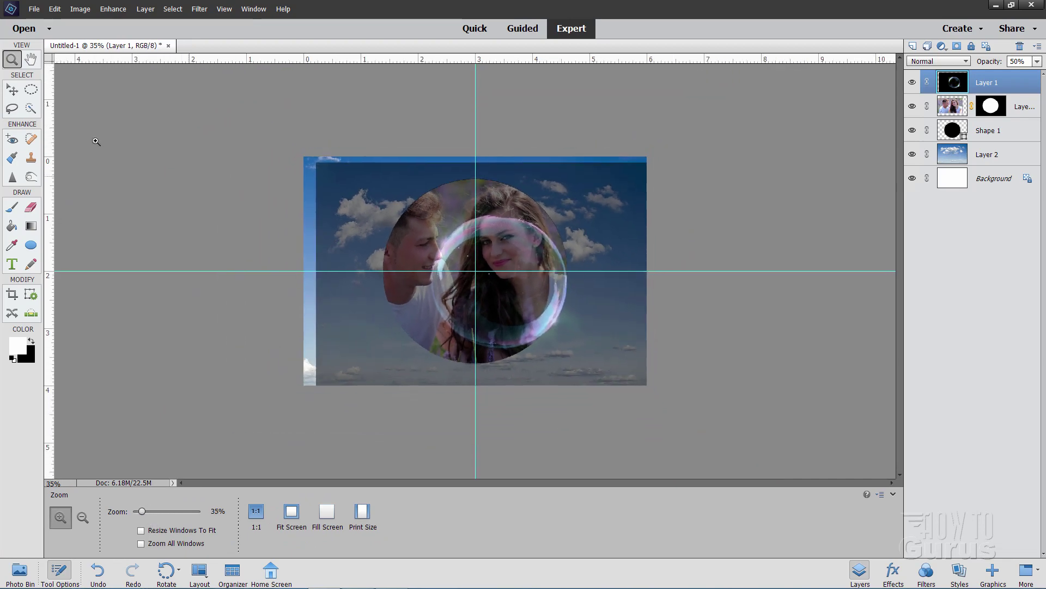
{"action": "left_click", "coordinate": [12, 90]}
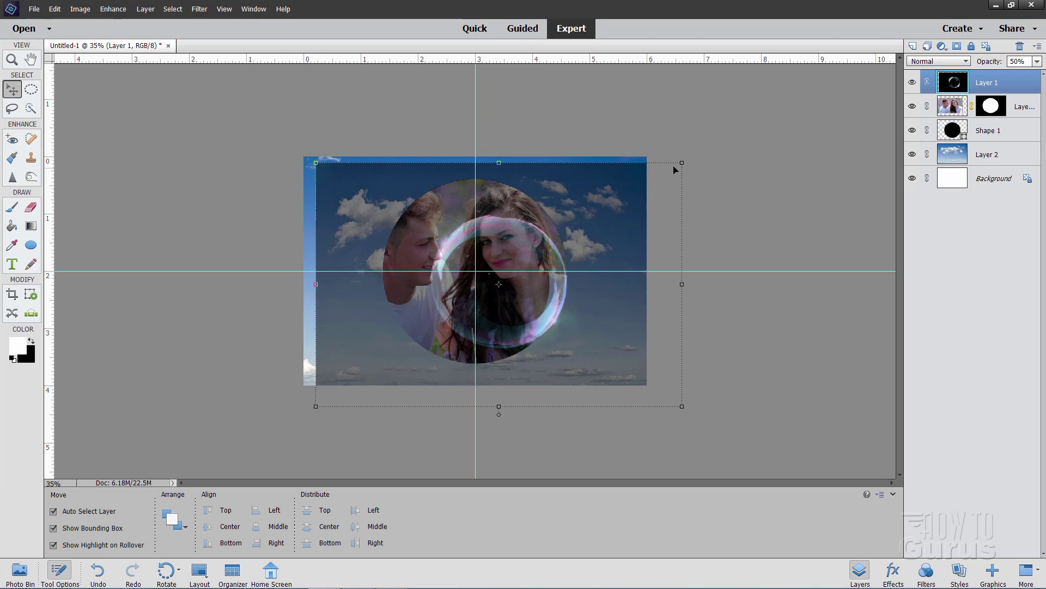
{"action": "left_click_drag", "start_coordinate": [684, 165], "coordinate": [782, 96]}
{"action": "left_click_drag", "start_coordinate": [317, 407], "coordinate": [243, 453]}
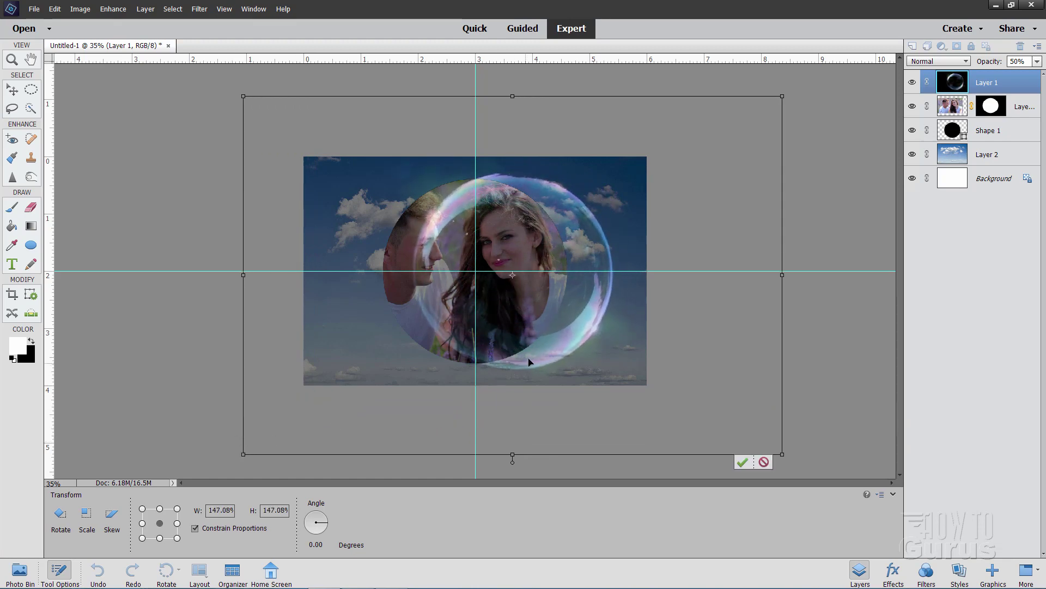
{"action": "left_click_drag", "start_coordinate": [528, 362], "coordinate": [491, 358]}
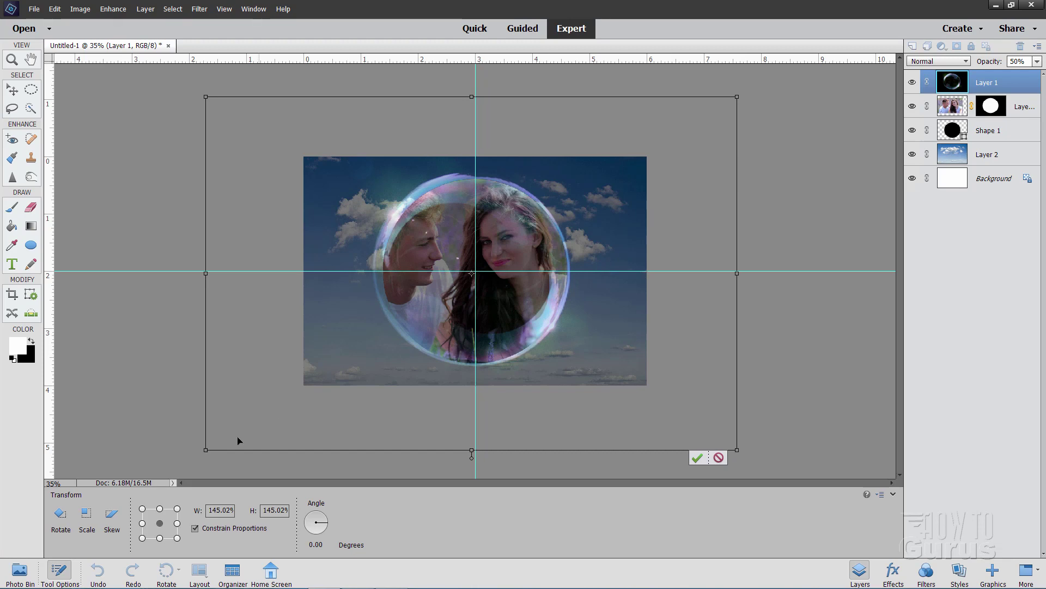
Step: Fine-tune the bubble's size to about 138% around the circle and commit the transform
{"action": "left_click_drag", "start_coordinate": [205, 449], "coordinate": [208, 448]}
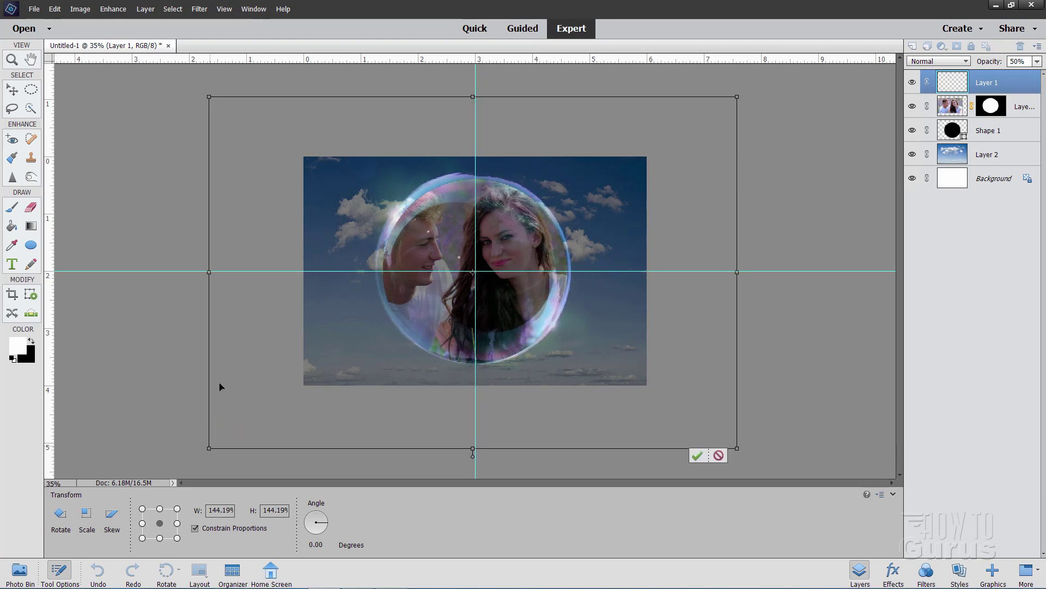
{"action": "left_click_drag", "start_coordinate": [210, 97], "coordinate": [217, 102]}
{"action": "left_click_drag", "start_coordinate": [738, 448], "coordinate": [727, 447]}
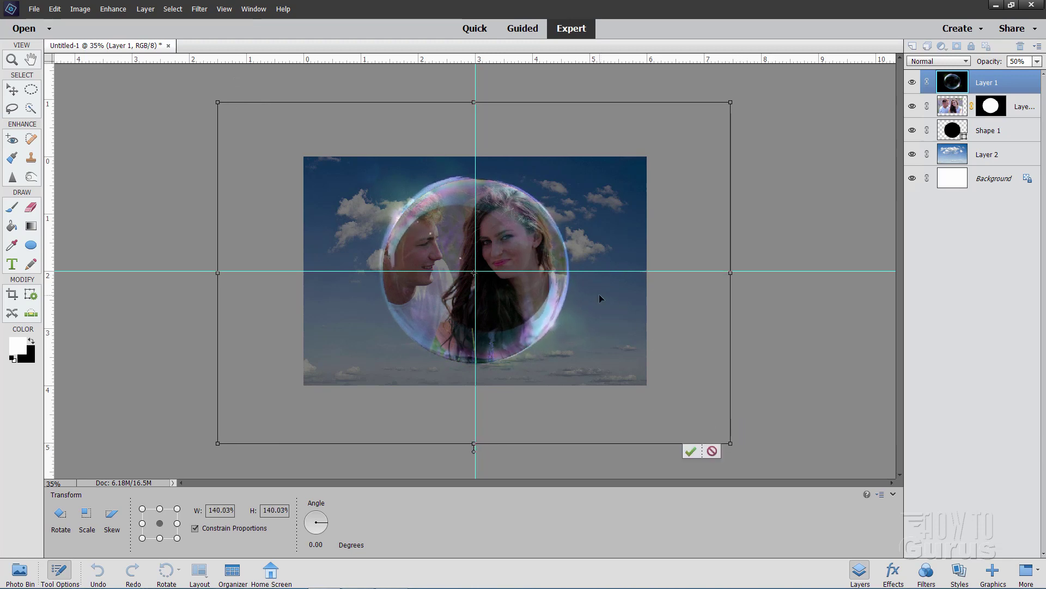
{"action": "mouse_move", "coordinate": [731, 103]}
{"action": "left_mouse_down"}
{"action": "mouse_move", "coordinate": [712, 120]}
{"action": "mouse_move", "coordinate": [728, 103]}
{"action": "left_mouse_up"}
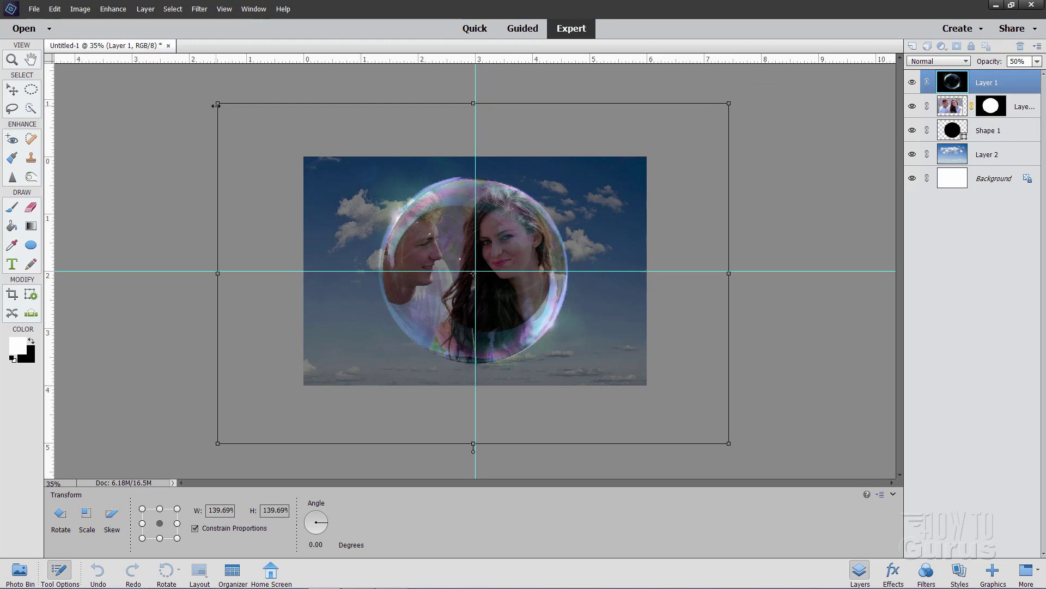
{"action": "left_click_drag", "start_coordinate": [218, 104], "coordinate": [219, 104]}
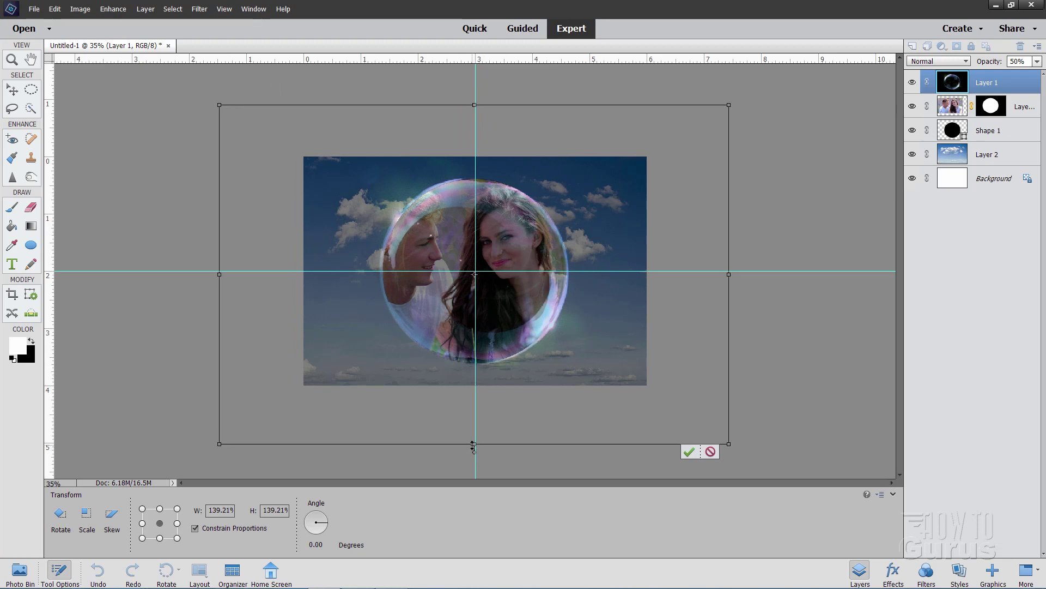
{"action": "mouse_move", "coordinate": [473, 446]}
{"action": "left_mouse_down"}
{"action": "mouse_move", "coordinate": [474, 424]}
{"action": "mouse_move", "coordinate": [471, 445]}
{"action": "left_mouse_up"}
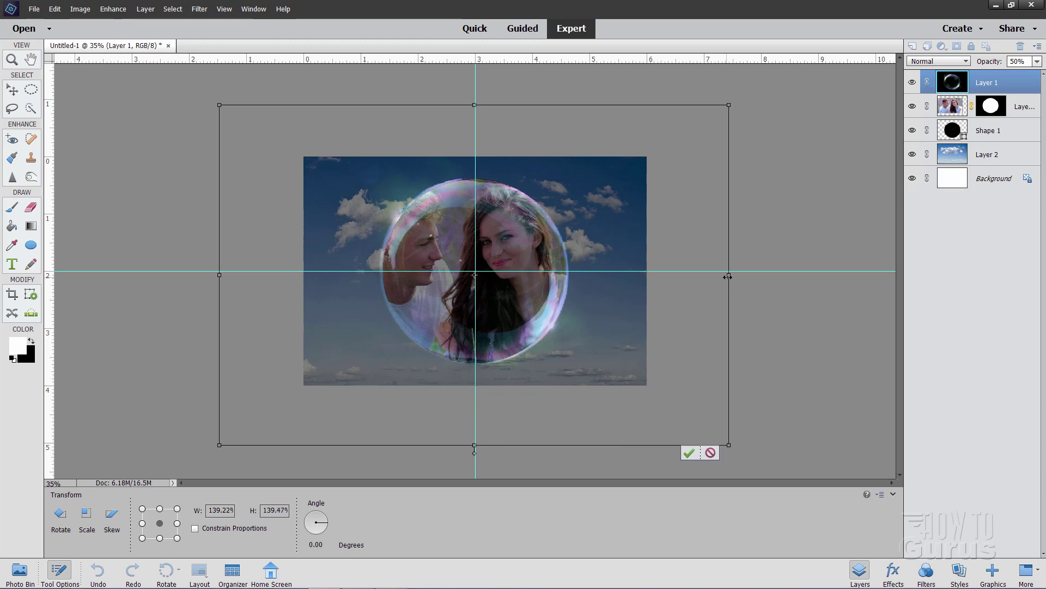
{"action": "left_click_drag", "start_coordinate": [728, 276], "coordinate": [727, 276]}
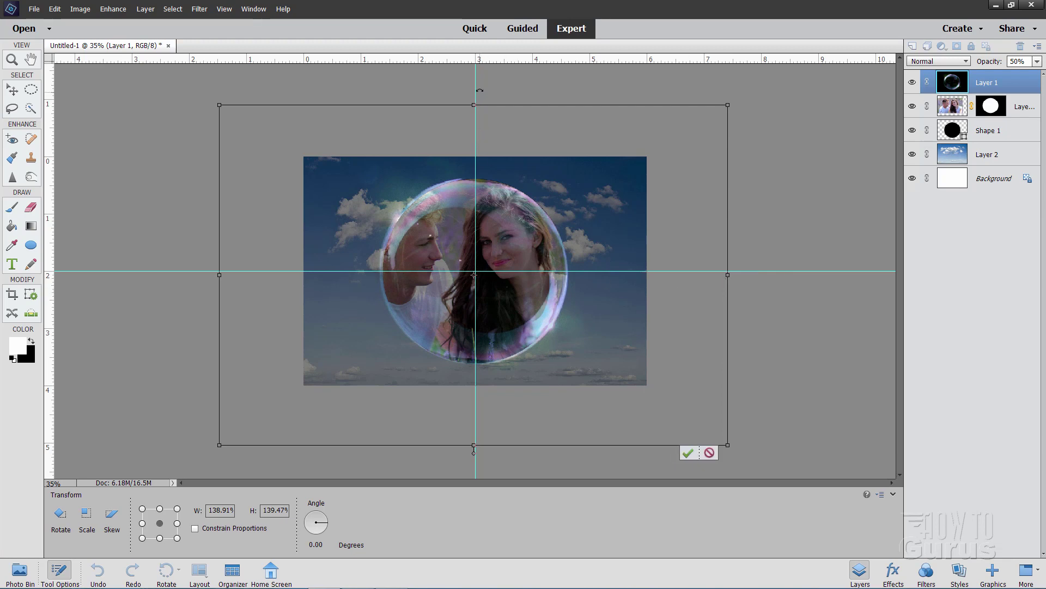
{"action": "left_click_drag", "start_coordinate": [475, 104], "coordinate": [473, 102]}
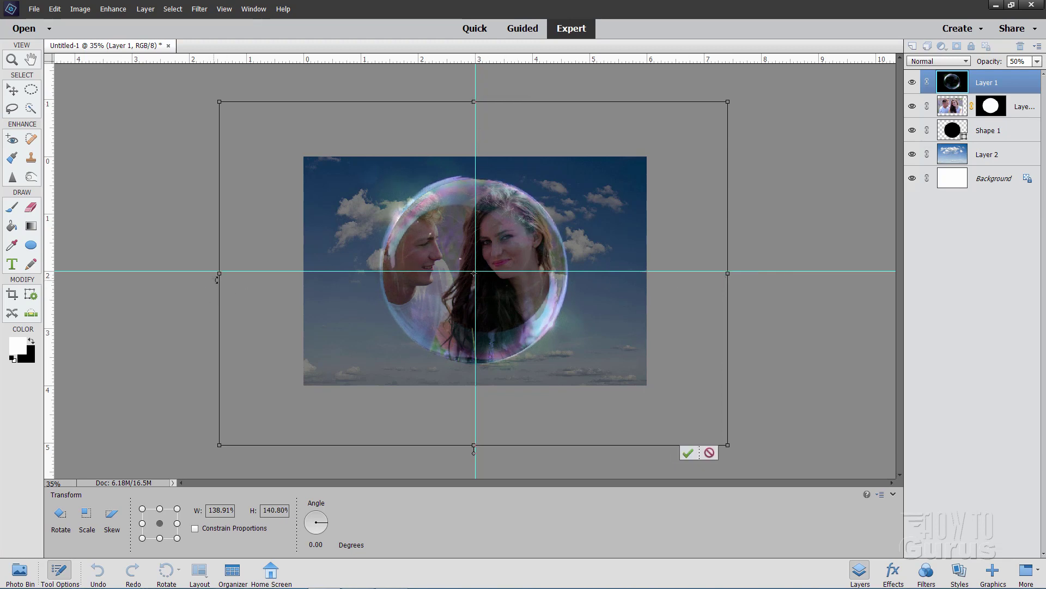
{"action": "left_click_drag", "start_coordinate": [219, 273], "coordinate": [222, 273]}
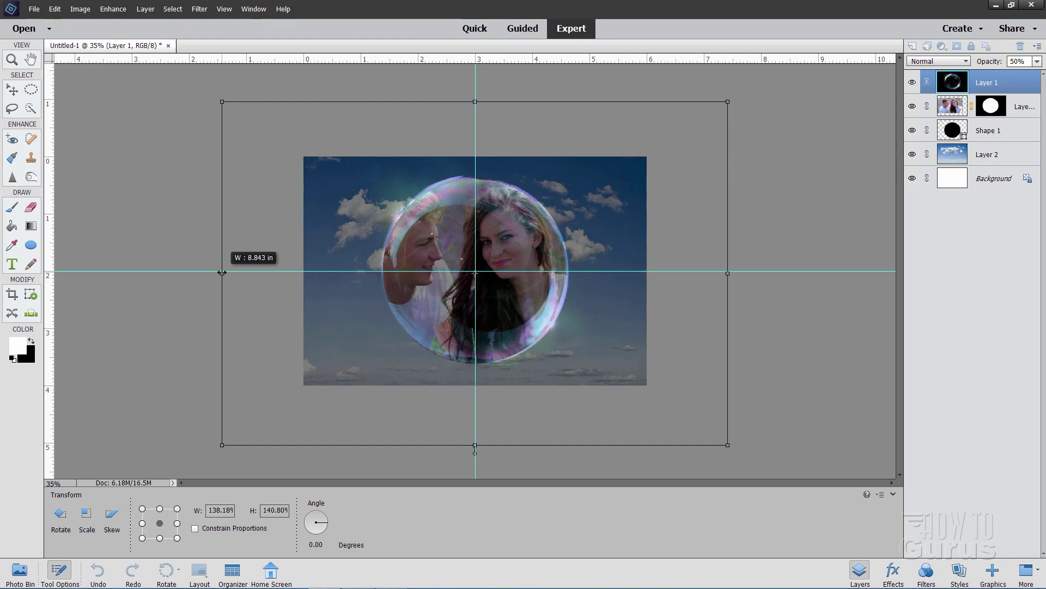
{"action": "left_click_drag", "start_coordinate": [221, 273], "coordinate": [222, 273]}
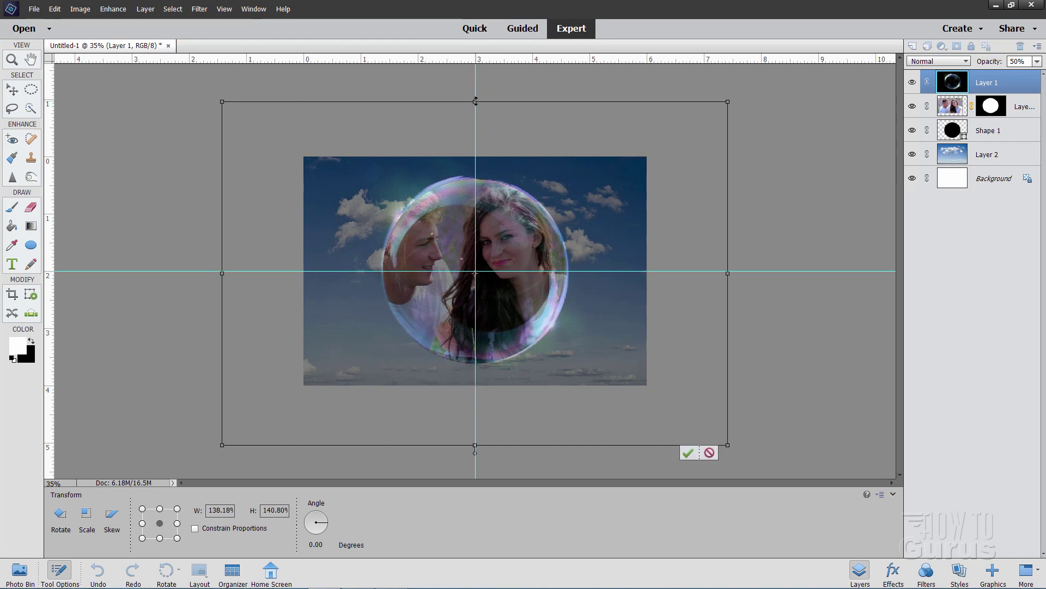
{"action": "left_click_drag", "start_coordinate": [475, 101], "coordinate": [476, 104]}
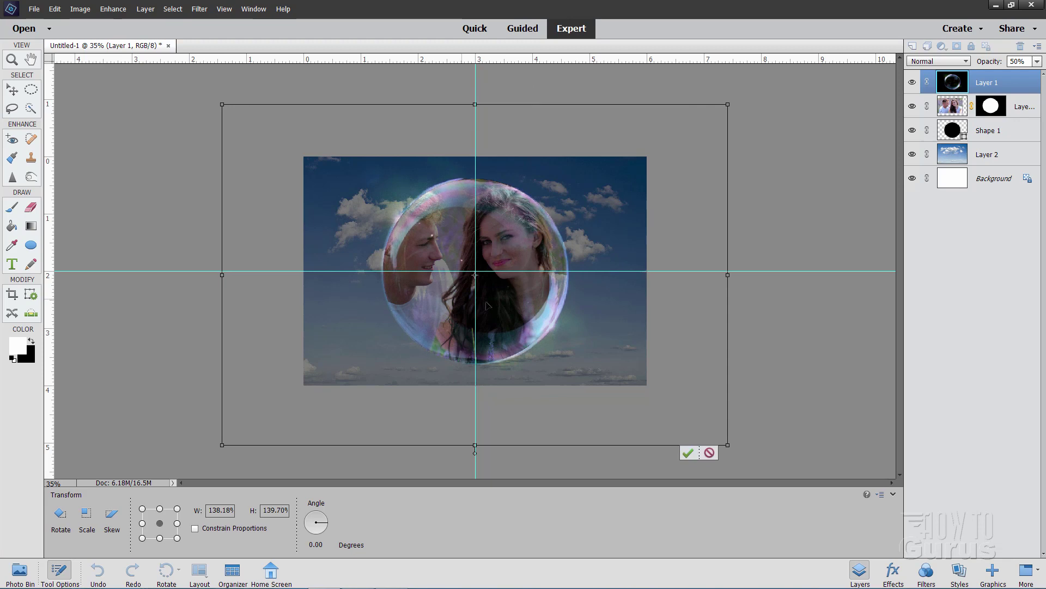
{"action": "left_click", "coordinate": [686, 453]}
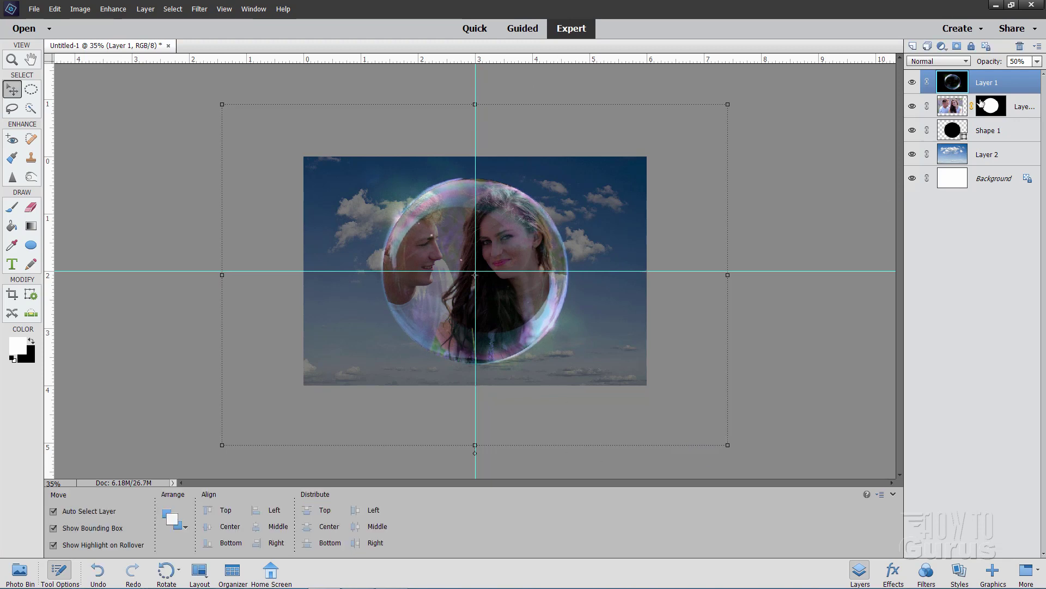
Step: Set the bubble layer to 100% opacity and select the Background layer
{"action": "left_click", "coordinate": [1036, 62]}
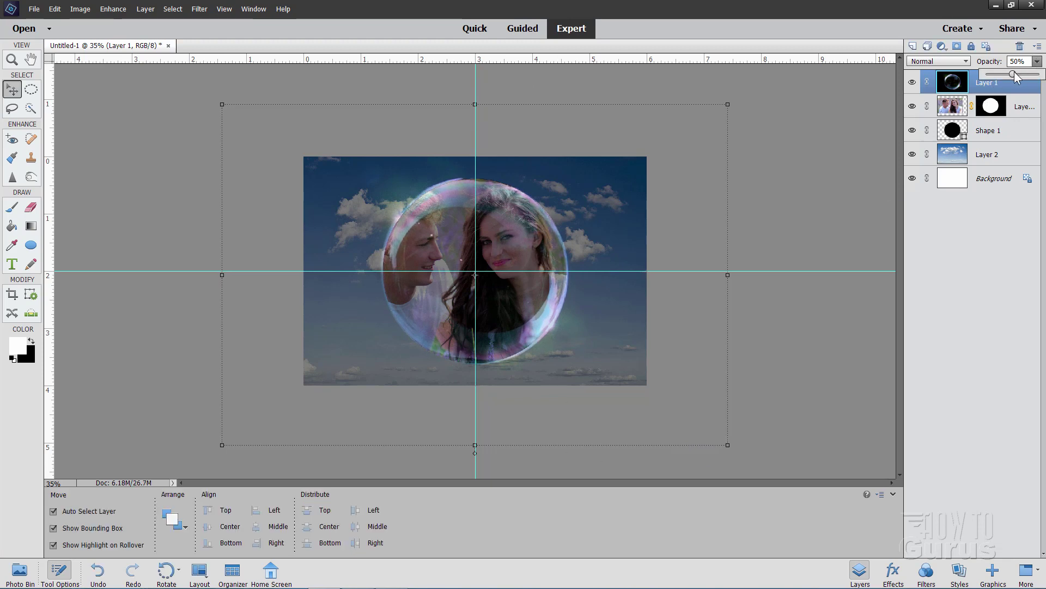
{"action": "left_click_drag", "start_coordinate": [1012, 73], "coordinate": [1040, 73]}
{"action": "left_click", "coordinate": [994, 178]}
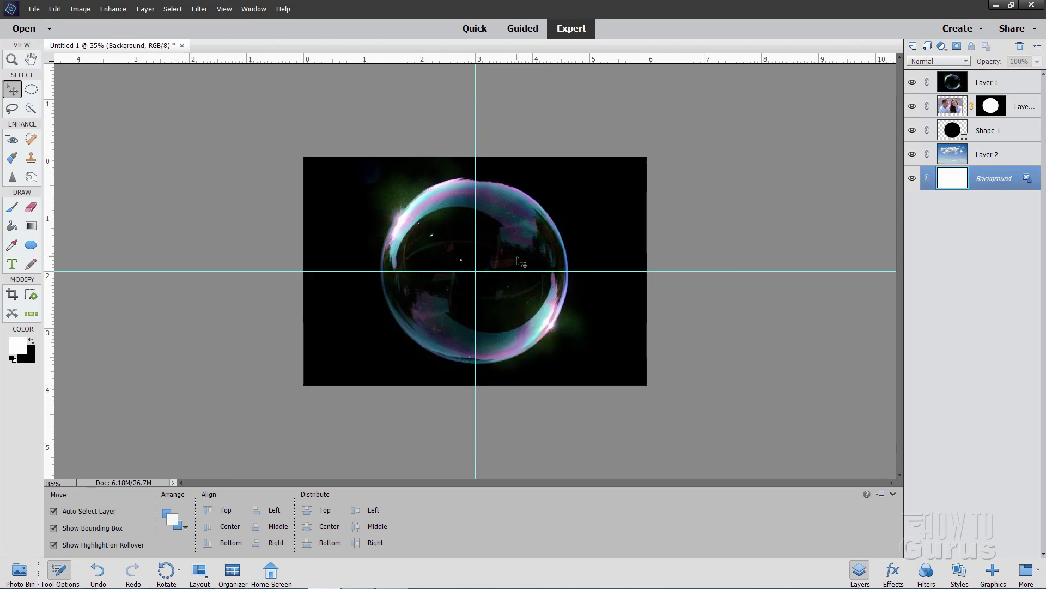
Step: Clear all guides from the canvas and fit the image to the screen
{"action": "left_click", "coordinate": [224, 9]}
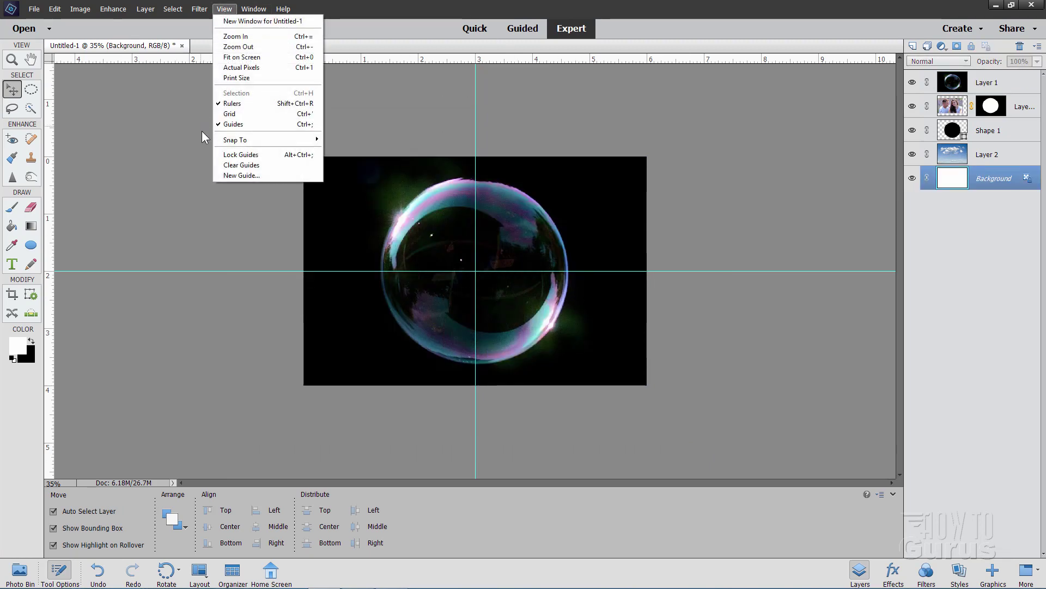
{"action": "left_click", "coordinate": [226, 165]}
{"action": "left_click", "coordinate": [11, 60]}
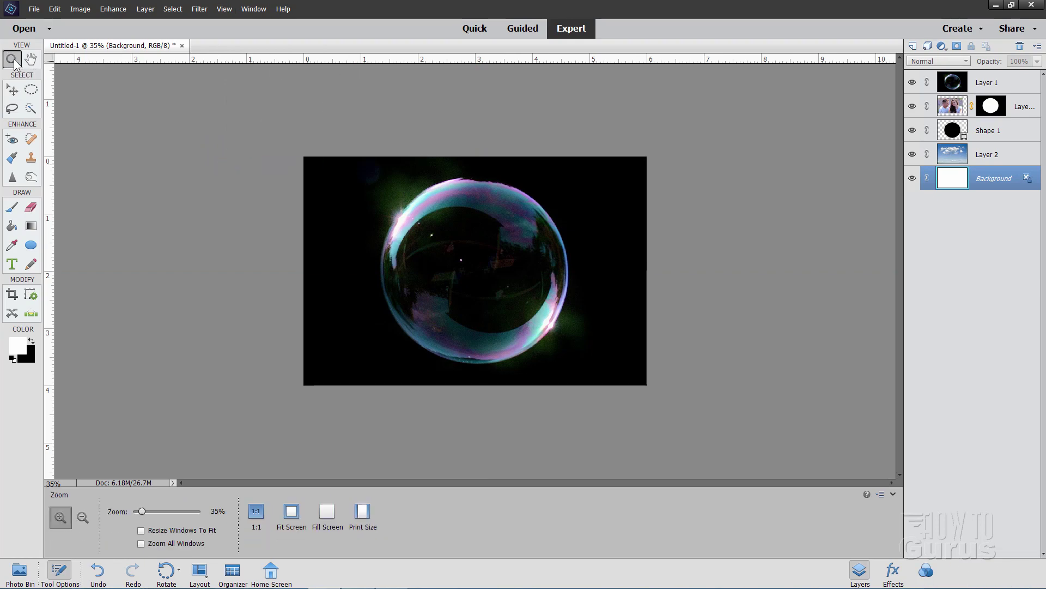
{"action": "left_click", "coordinate": [291, 512]}
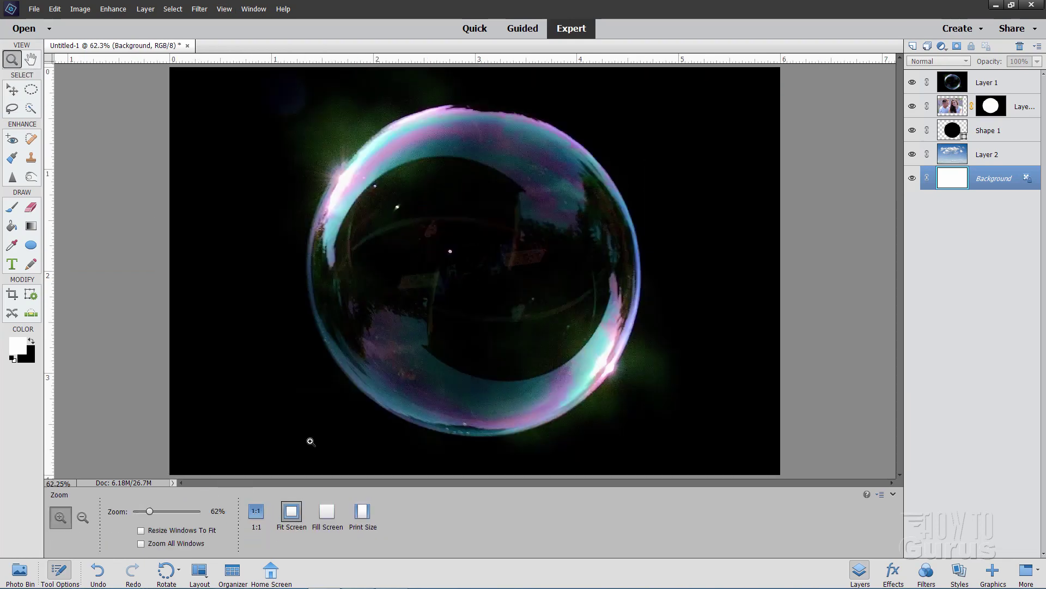
{"action": "left_click", "coordinate": [18, 95]}
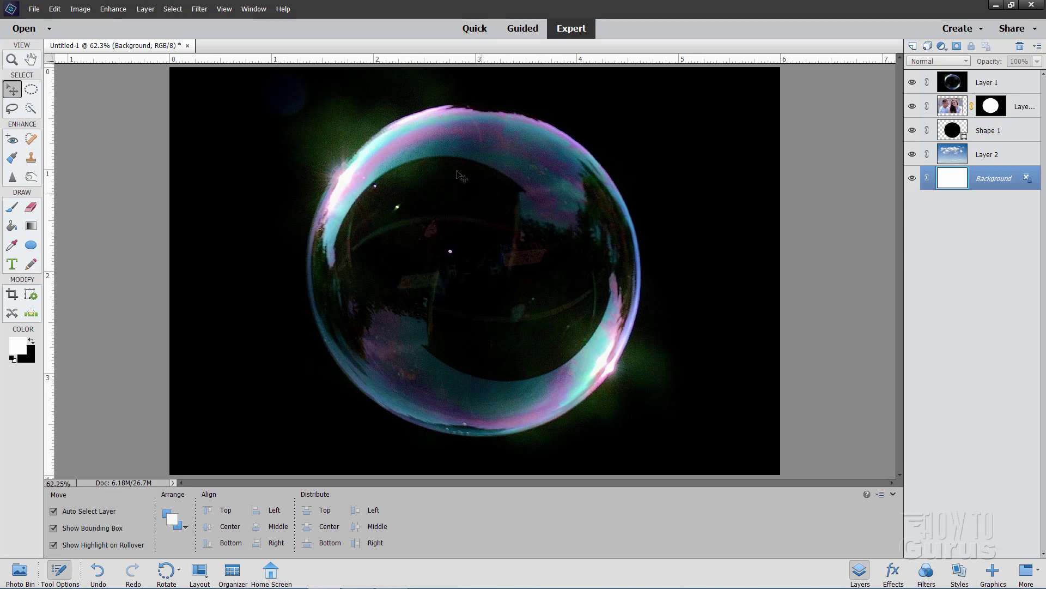
Step: Duplicate the bubble Layer 1 to create Layer 1 copy
{"action": "left_click", "coordinate": [984, 85]}
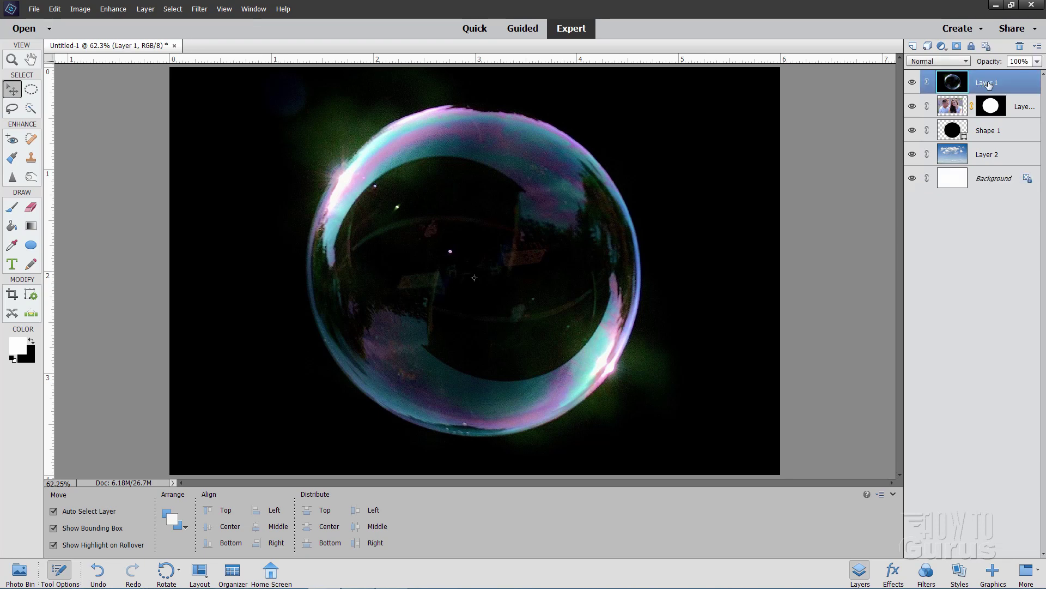
{"action": "right_click", "coordinate": [988, 84]}
{"action": "left_click", "coordinate": [987, 120]}
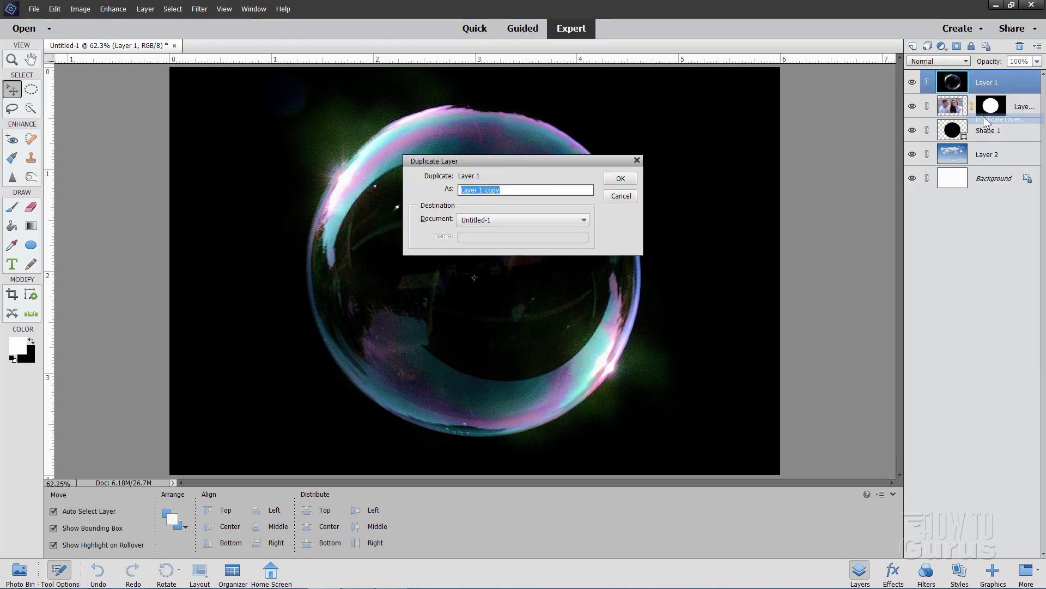
{"action": "left_click", "coordinate": [627, 178]}
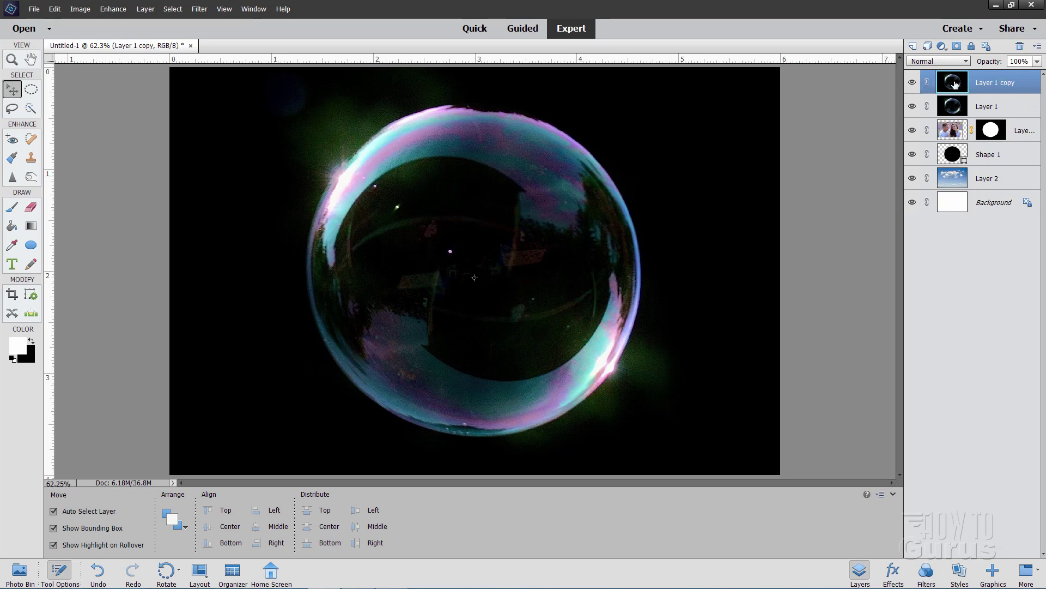
Step: Convert Layer 1 copy to black and white using the Newspaper style
{"action": "left_click", "coordinate": [113, 9]}
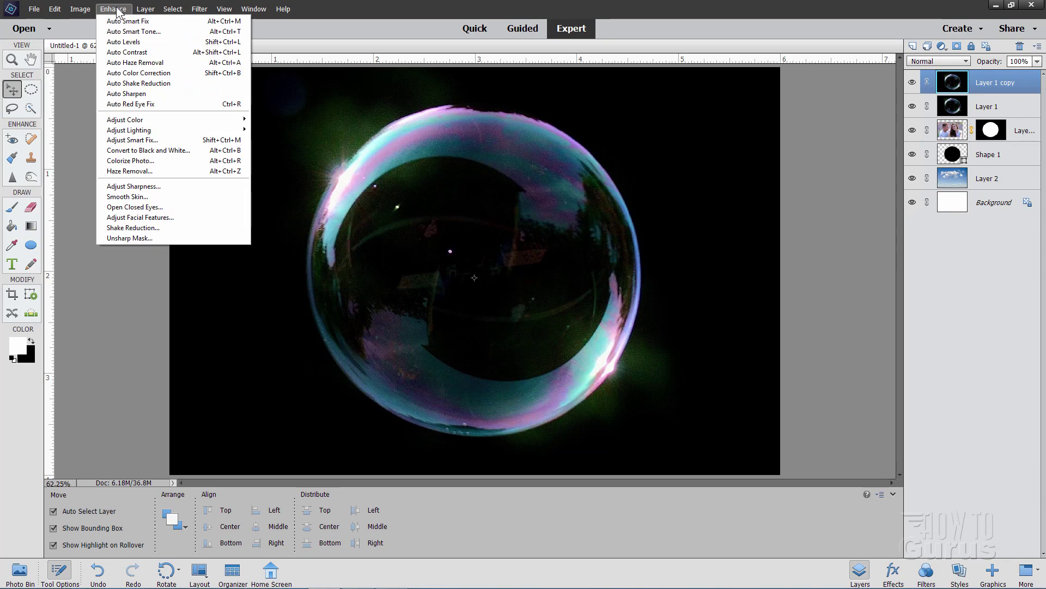
{"action": "left_click", "coordinate": [150, 150]}
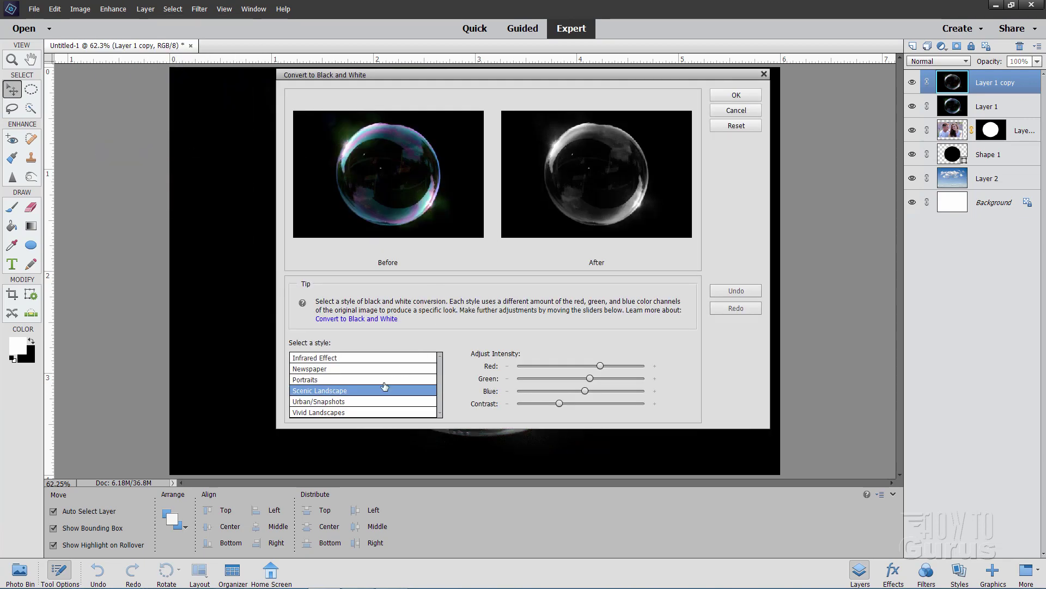
{"action": "left_click", "coordinate": [322, 370]}
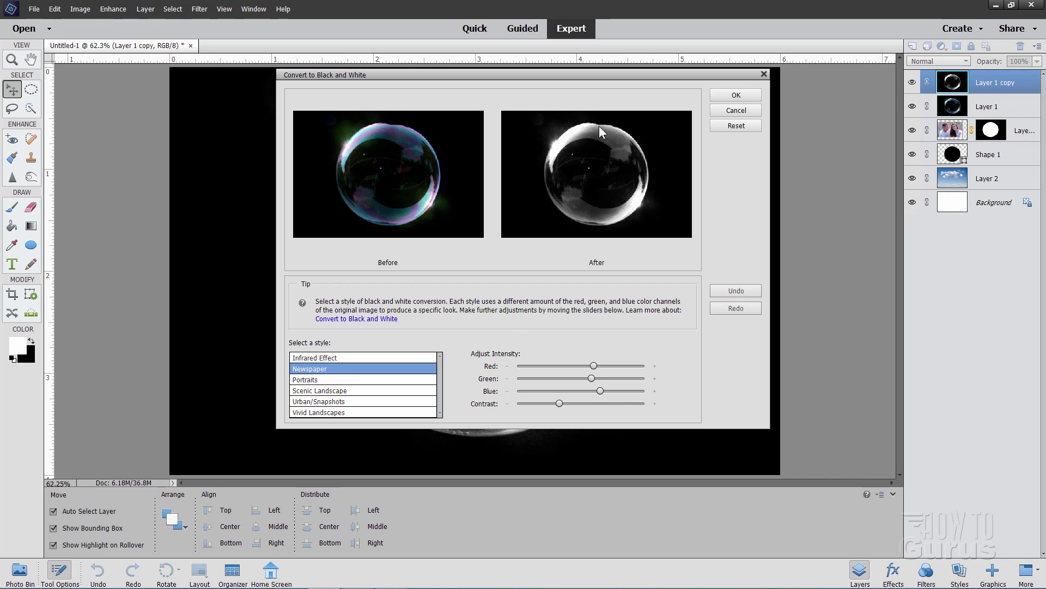
{"action": "left_click", "coordinate": [306, 360]}
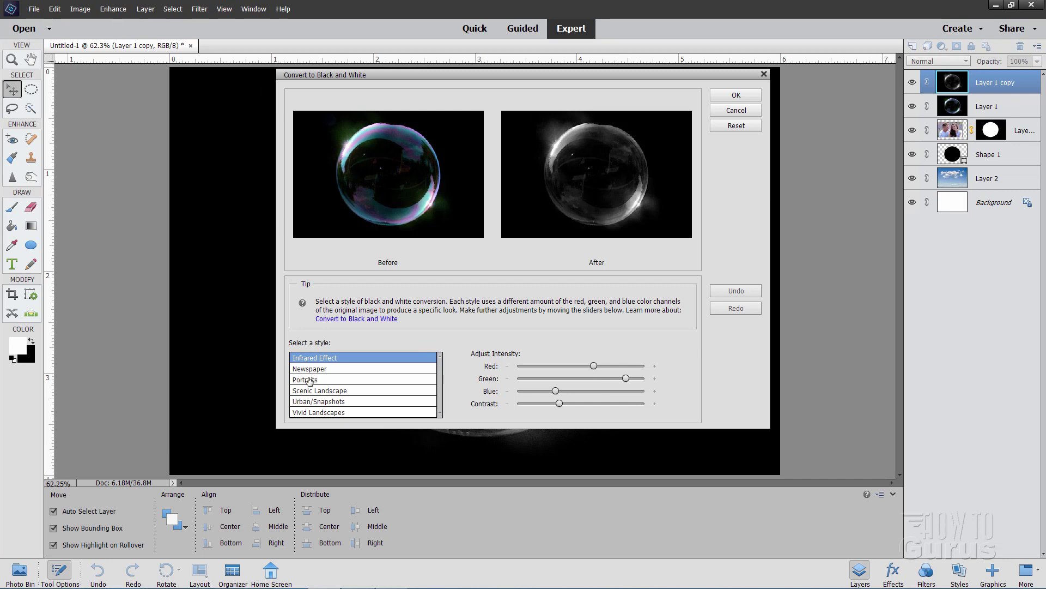
{"action": "left_click", "coordinate": [306, 381]}
{"action": "left_click", "coordinate": [310, 391]}
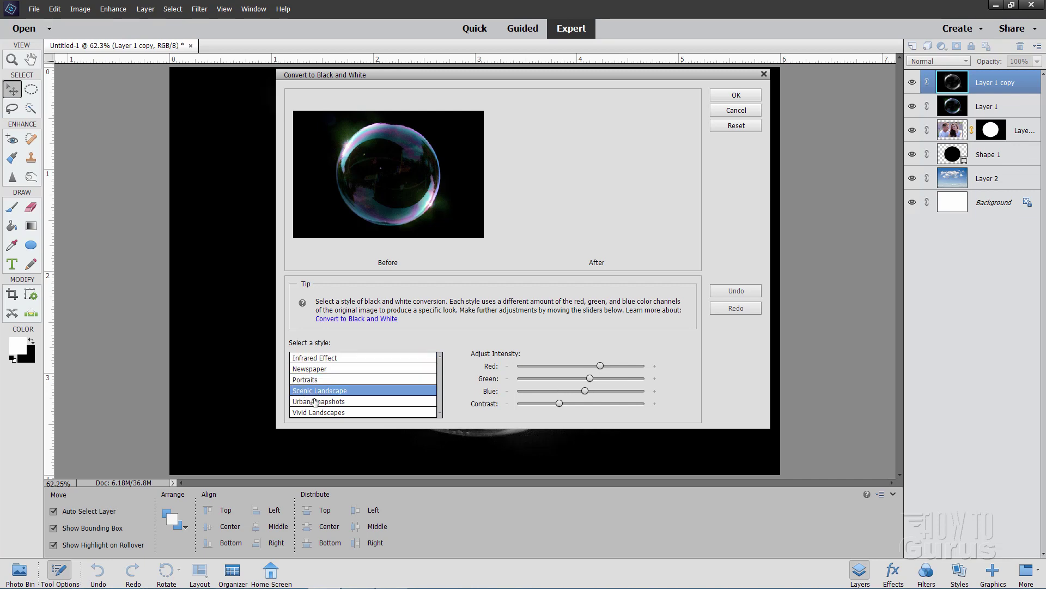
{"action": "left_click", "coordinate": [319, 413]}
{"action": "left_click", "coordinate": [329, 369]}
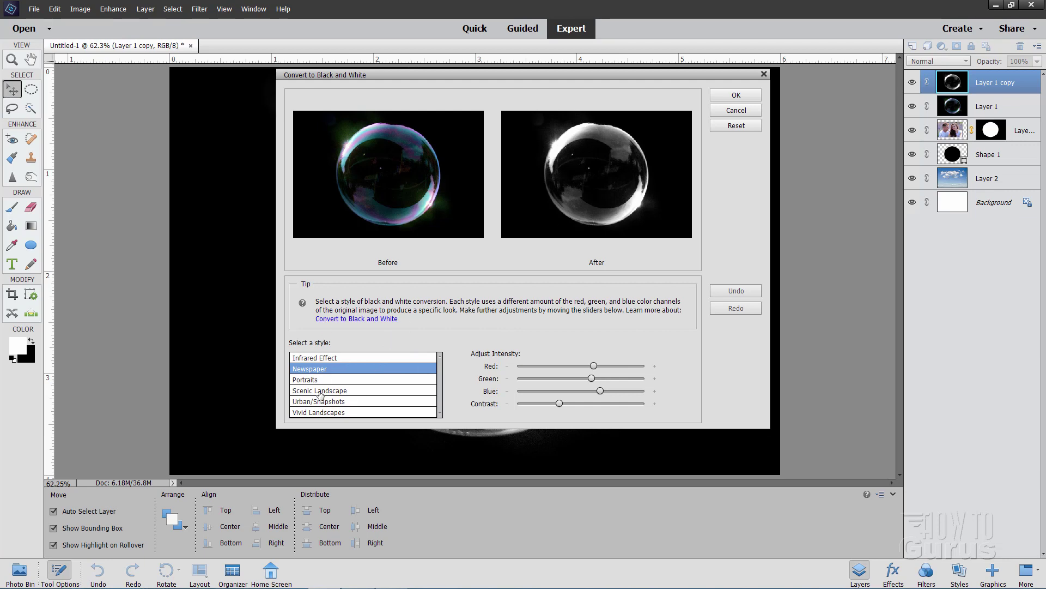
{"action": "left_click", "coordinate": [747, 93]}
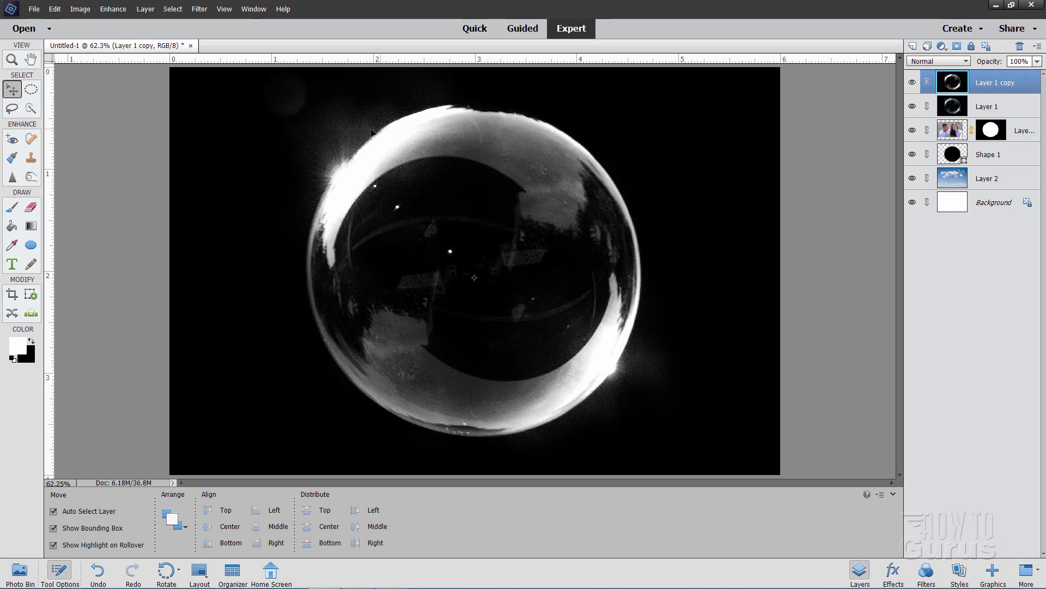
Step: Select the whole canvas and copy the black-and-white bubble
{"action": "left_click", "coordinate": [172, 8]}
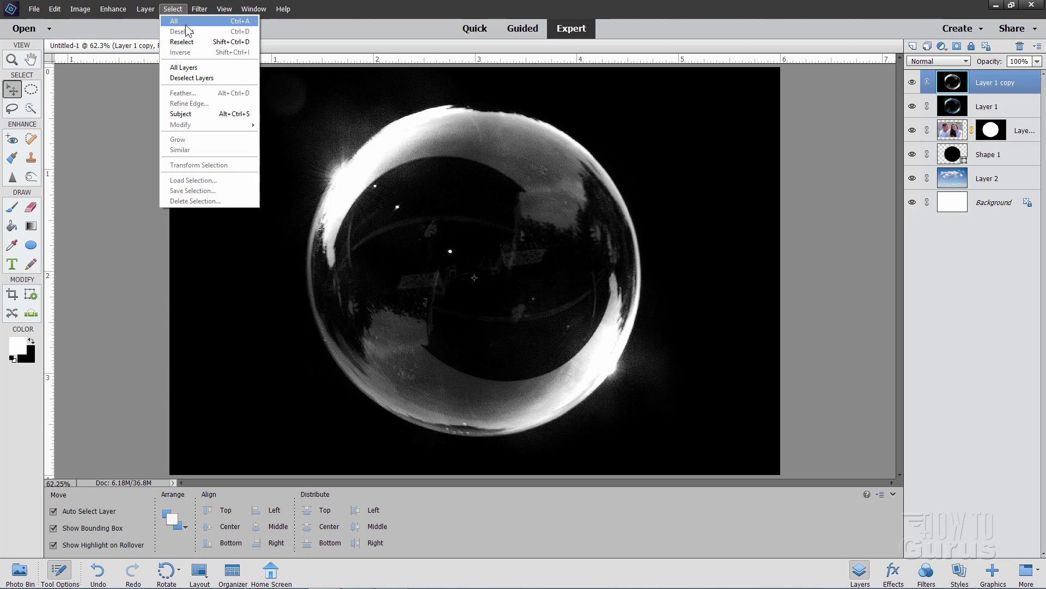
{"action": "left_click", "coordinate": [186, 23]}
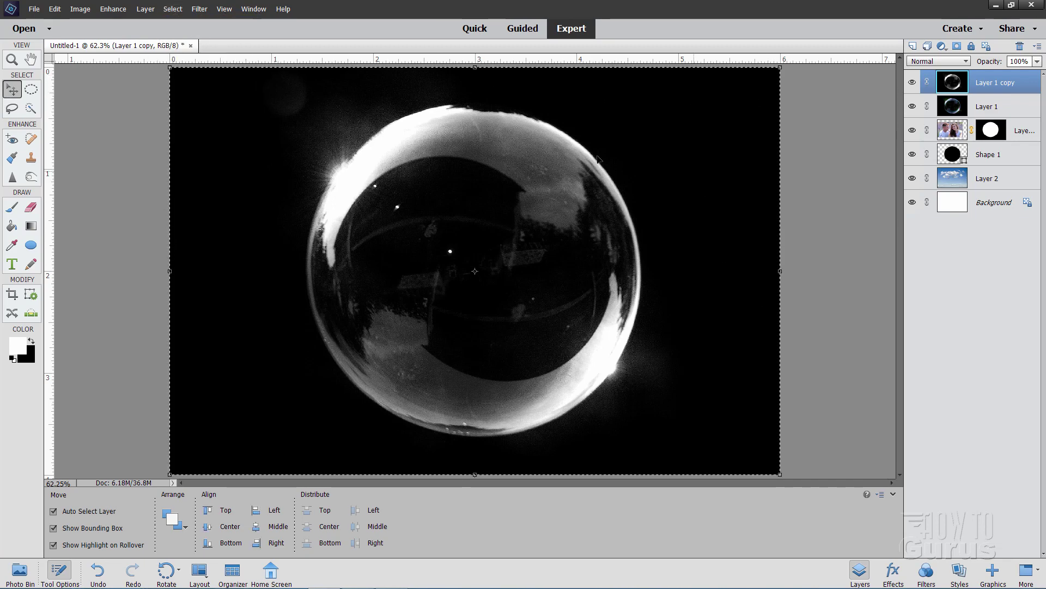
{"action": "left_click", "coordinate": [55, 9]}
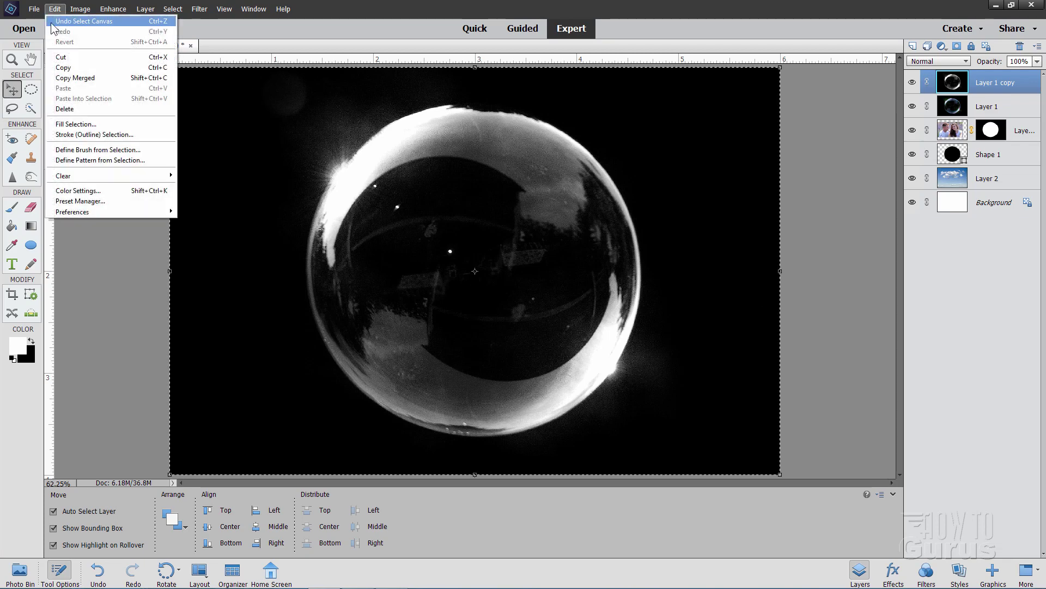
{"action": "left_click", "coordinate": [64, 65]}
Step: Deselect, hide Layer 1 copy, and select the colour bubble Layer 1
{"action": "left_click", "coordinate": [171, 8]}
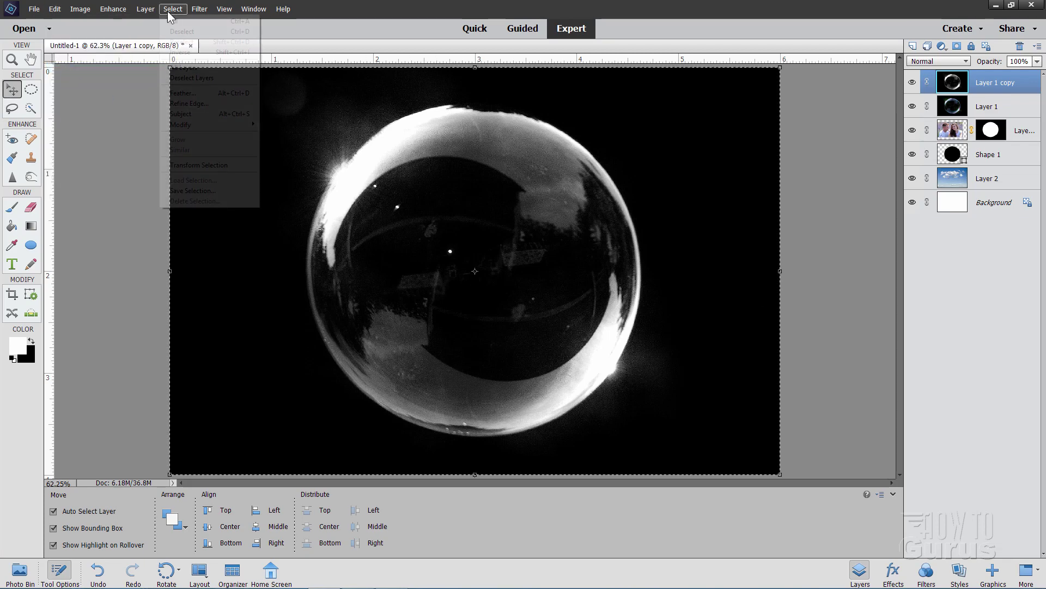
{"action": "left_click", "coordinate": [175, 29]}
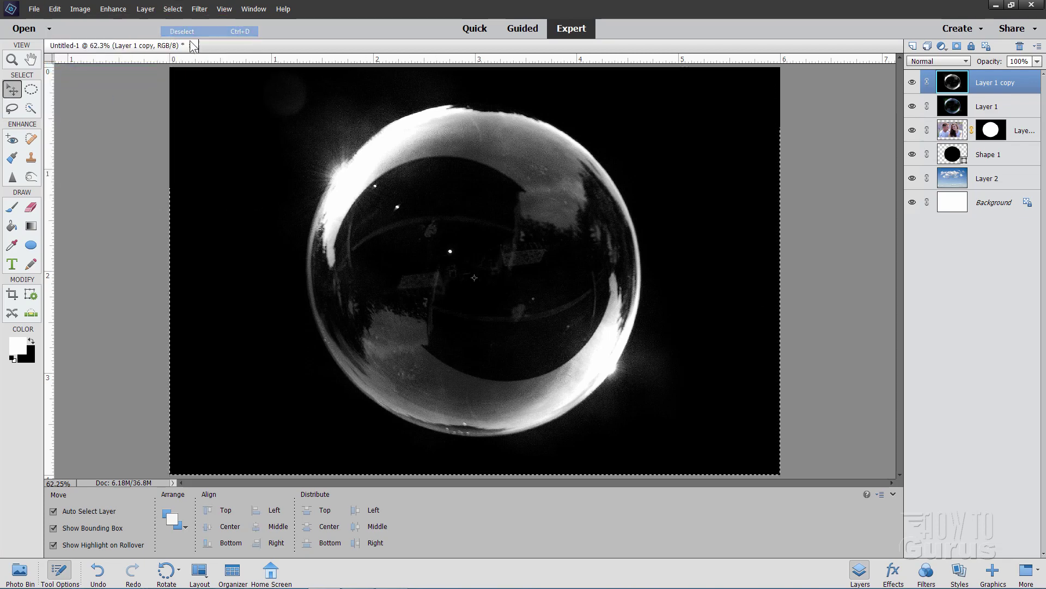
{"action": "left_click", "coordinate": [912, 81]}
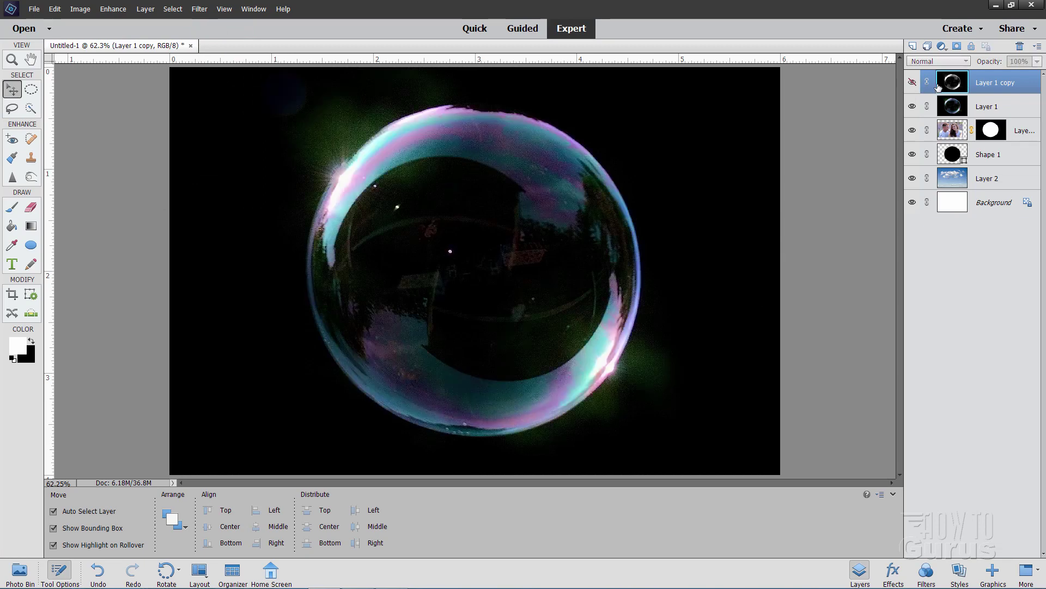
{"action": "left_click", "coordinate": [986, 109]}
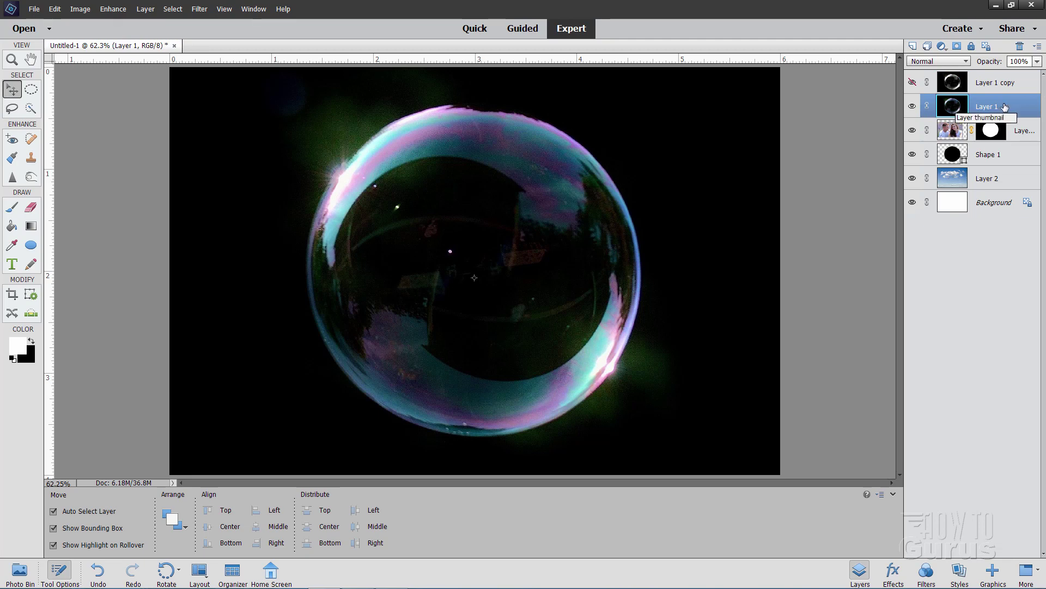
Step: Add a mask to Layer 1 and paste the black-and-white bubble copy into it
{"action": "left_click", "coordinate": [957, 47]}
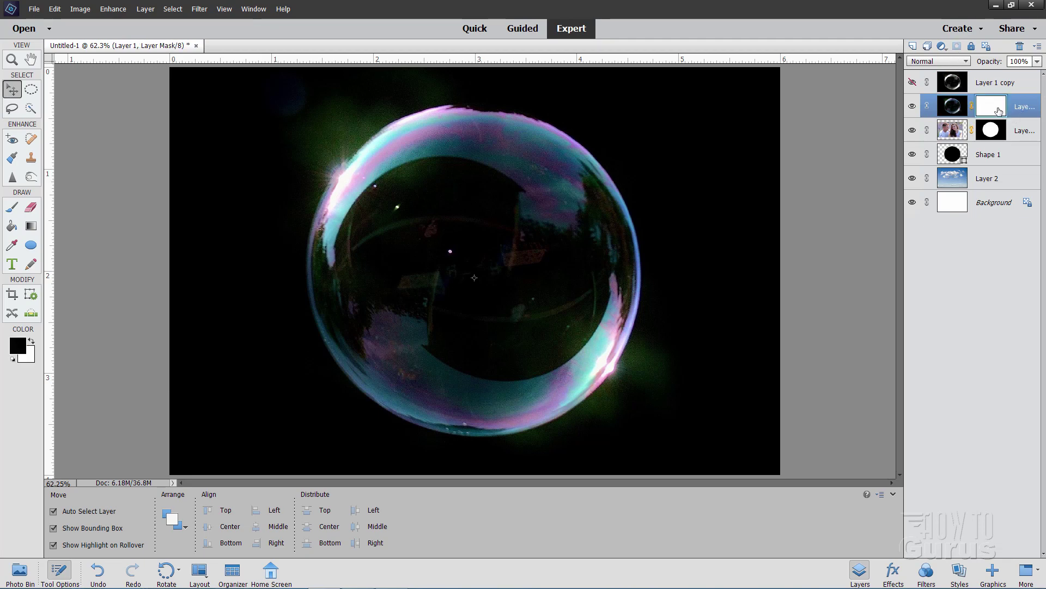
{"action": "key", "text": "alt"}
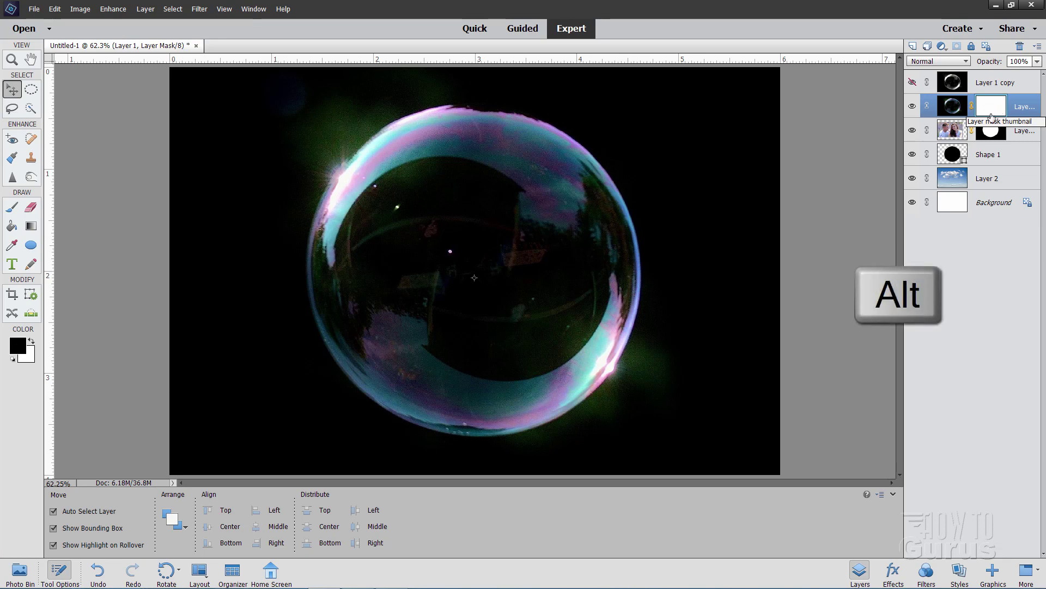
{"action": "left_click", "coordinate": [992, 111], "text": "alt"}
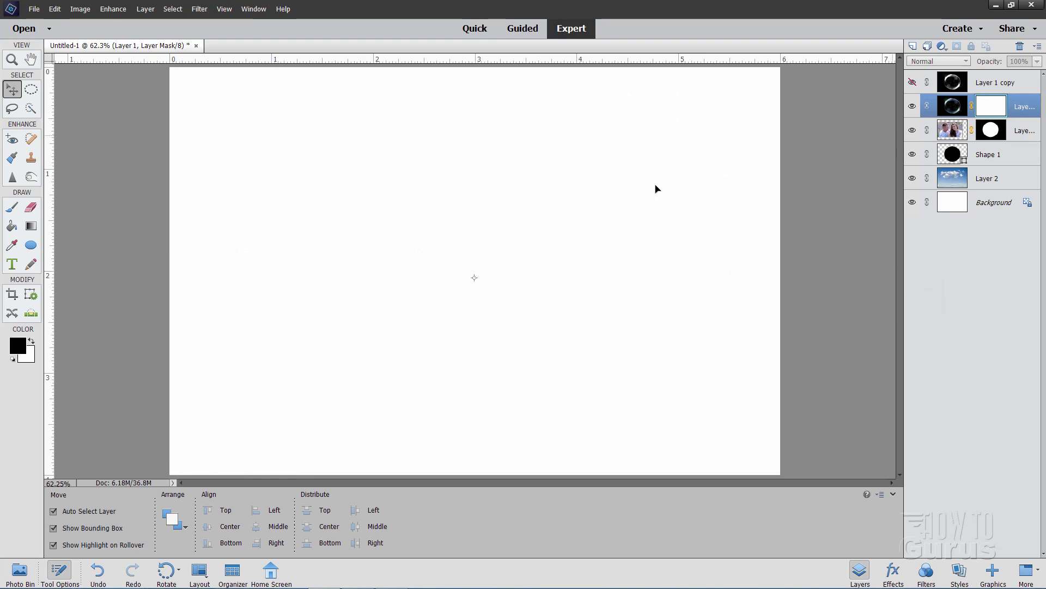
{"action": "left_click", "coordinate": [54, 9]}
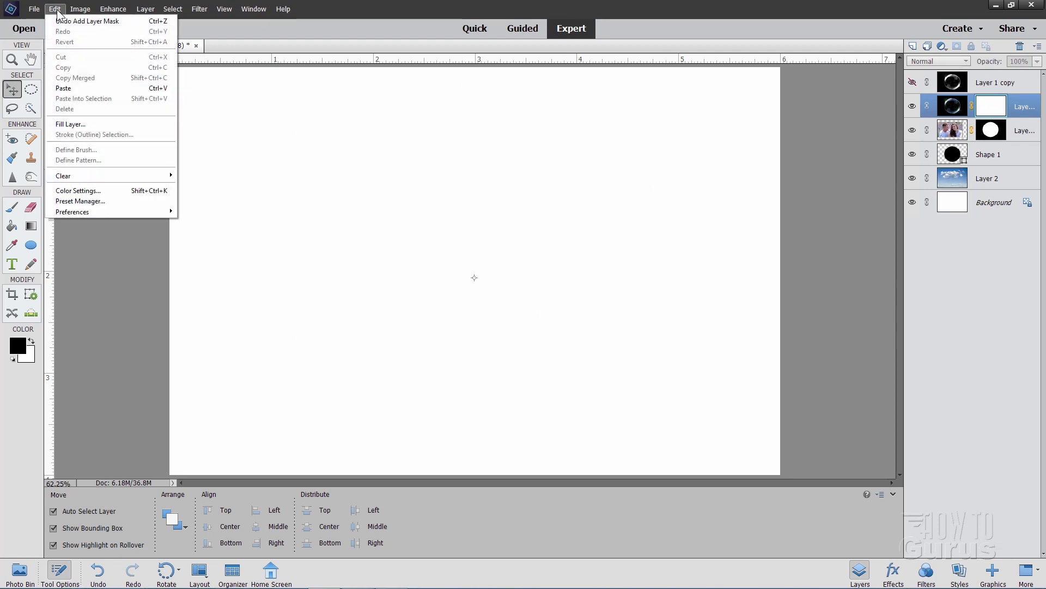
{"action": "left_click", "coordinate": [76, 89]}
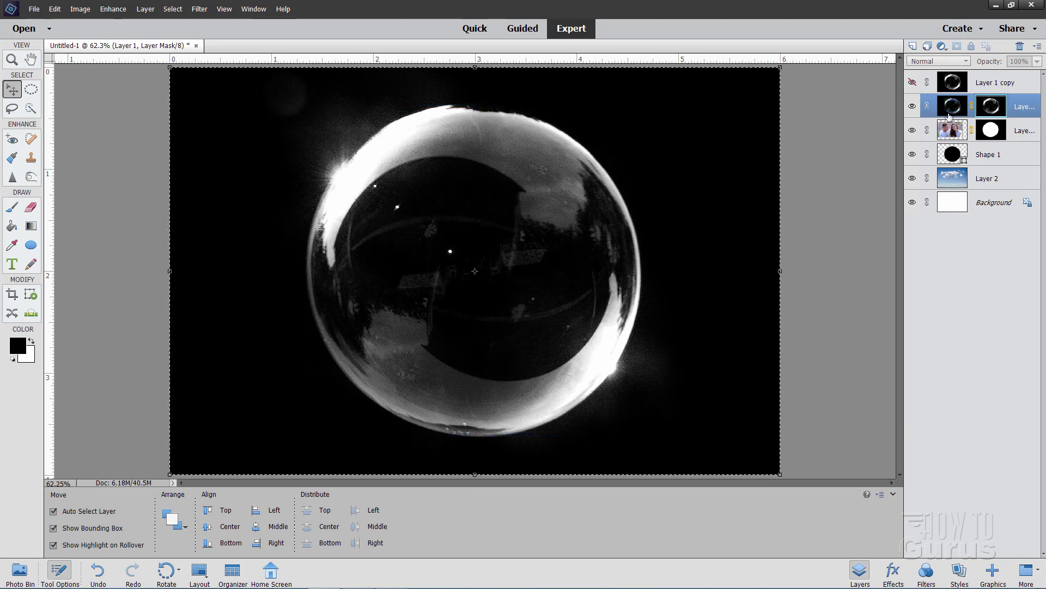
{"action": "left_click", "coordinate": [961, 210]}
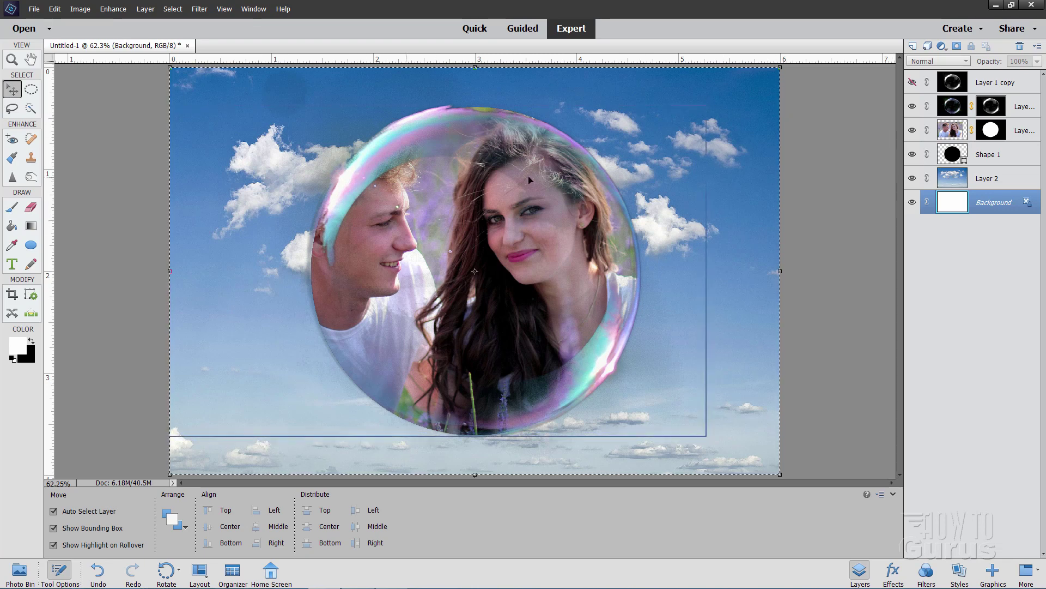
Step: Set Layer 1's blend mode to Screen and deselect the canvas
{"action": "left_click", "coordinate": [954, 108]}
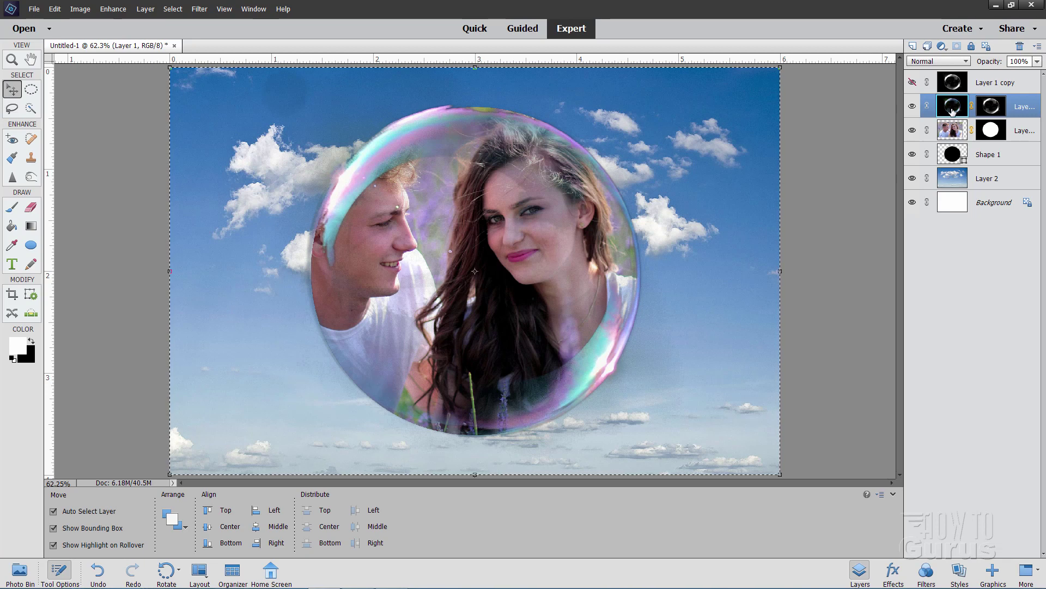
{"action": "left_click", "coordinate": [925, 62]}
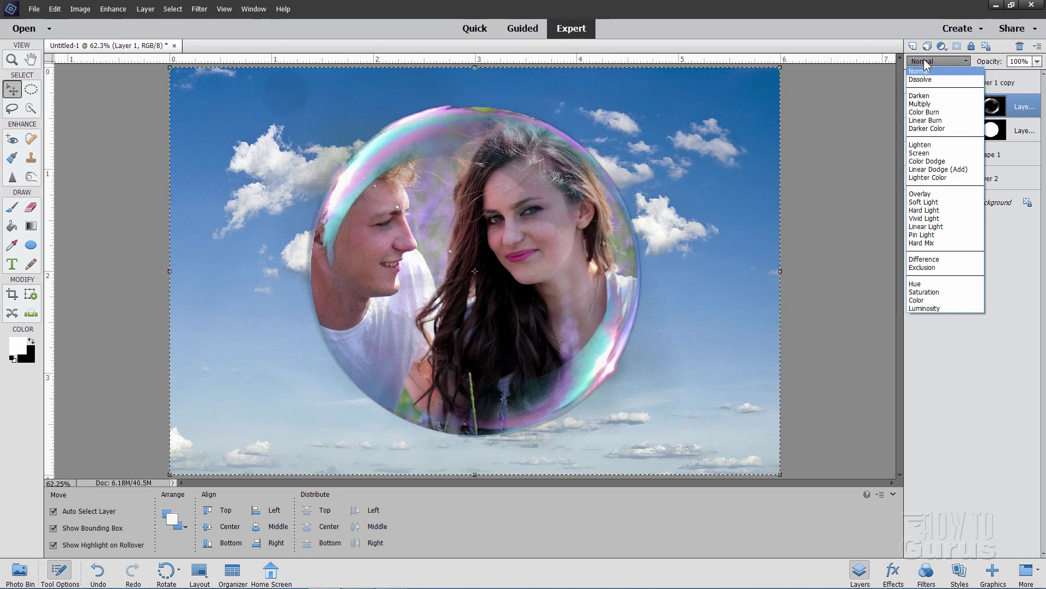
{"action": "left_click", "coordinate": [920, 153]}
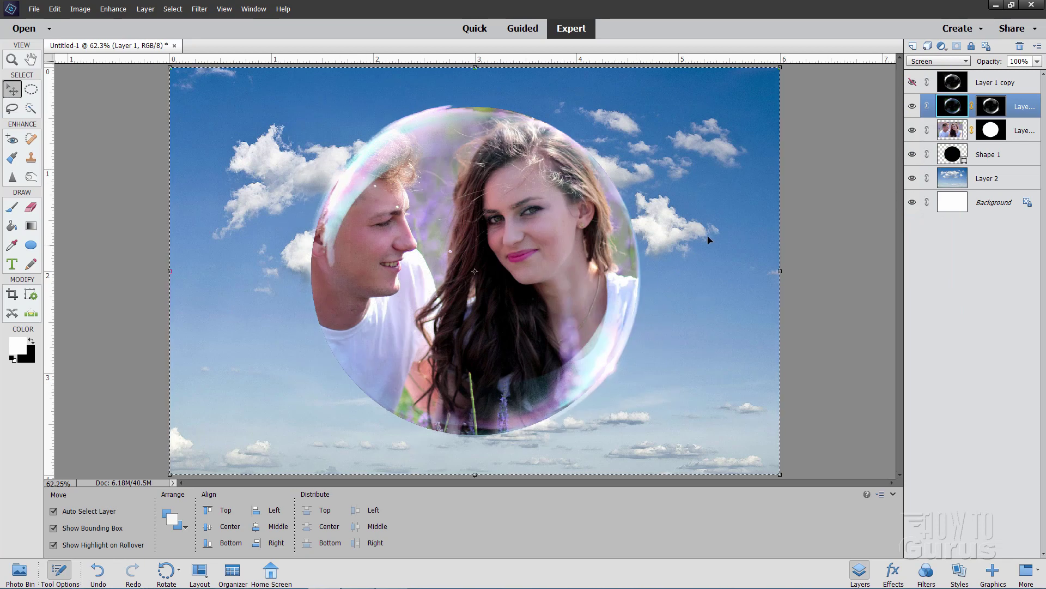
{"action": "left_click", "coordinate": [170, 11]}
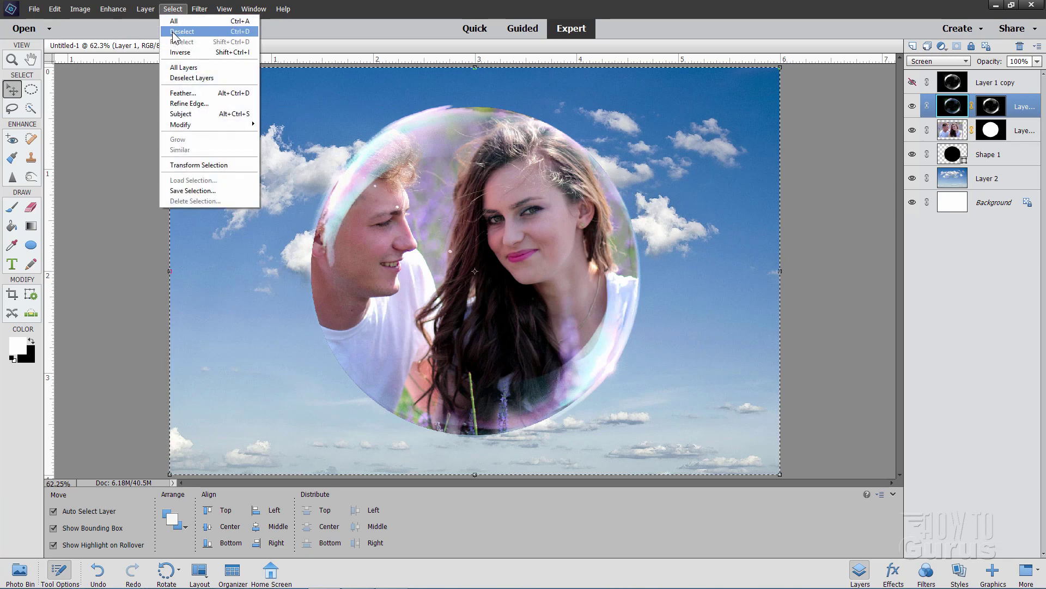
{"action": "left_click", "coordinate": [182, 31]}
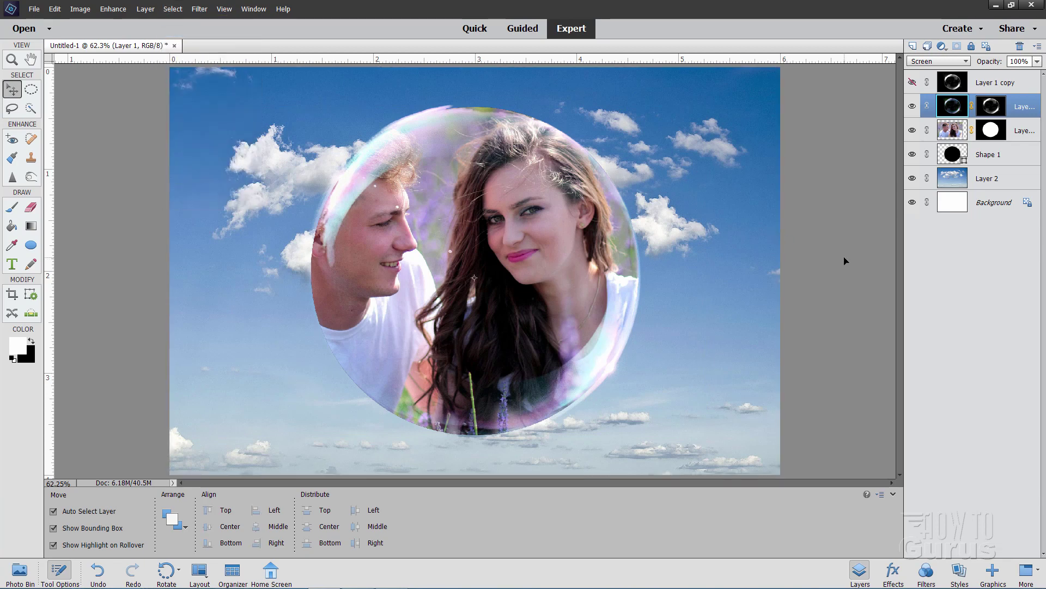